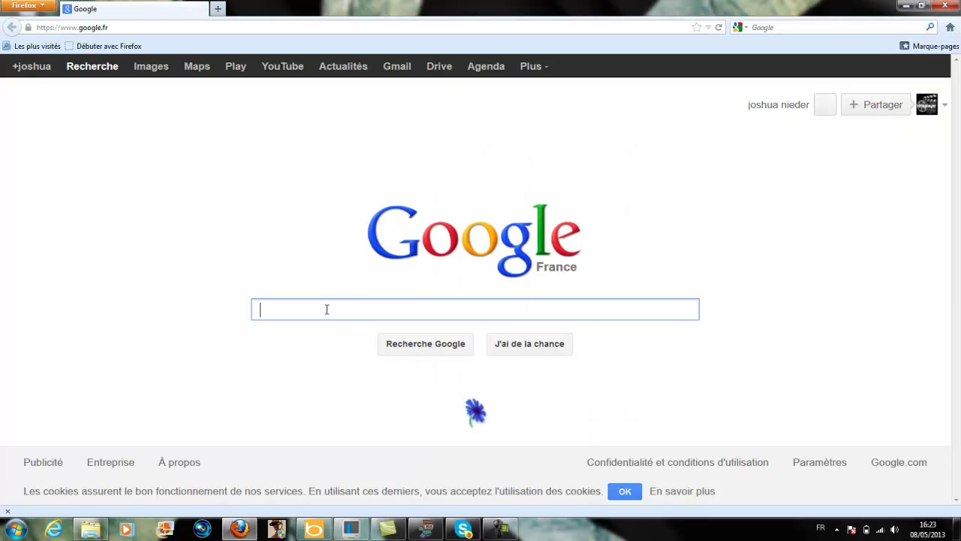
# Step: Search Google for "pack de texture minecraft 1.5.2" and open the minecraftcreative.com result
pyautogui.write('pack')
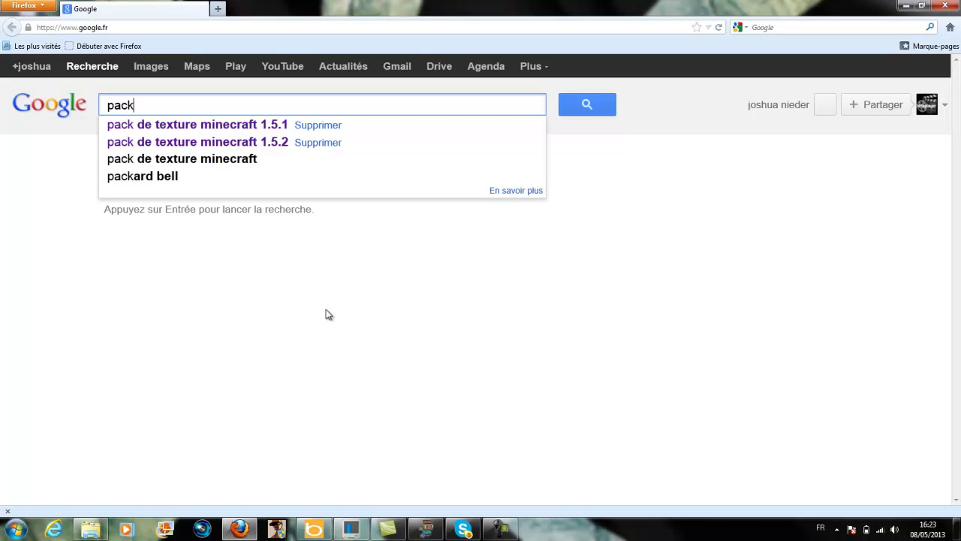
pyautogui.click(213, 143)
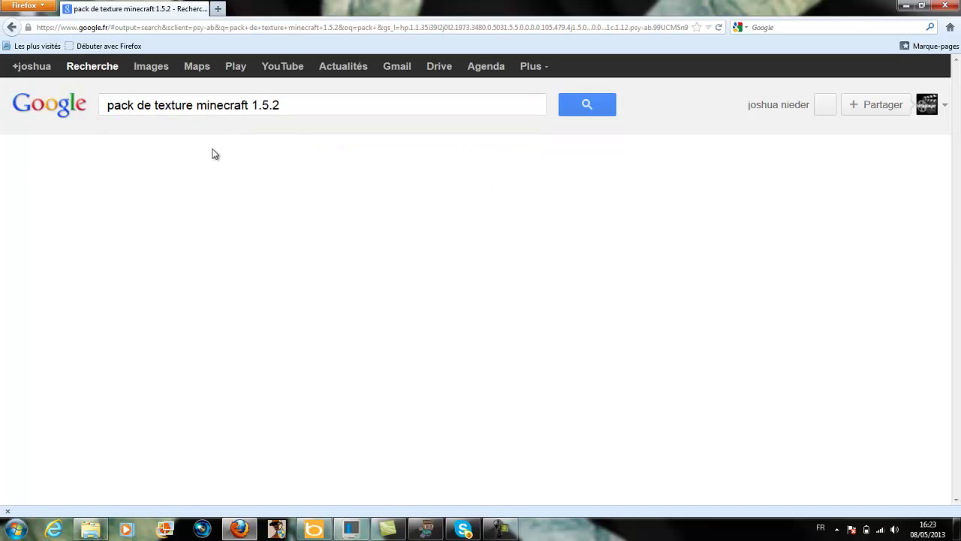
pyautogui.scroll(-4, 187, 285)
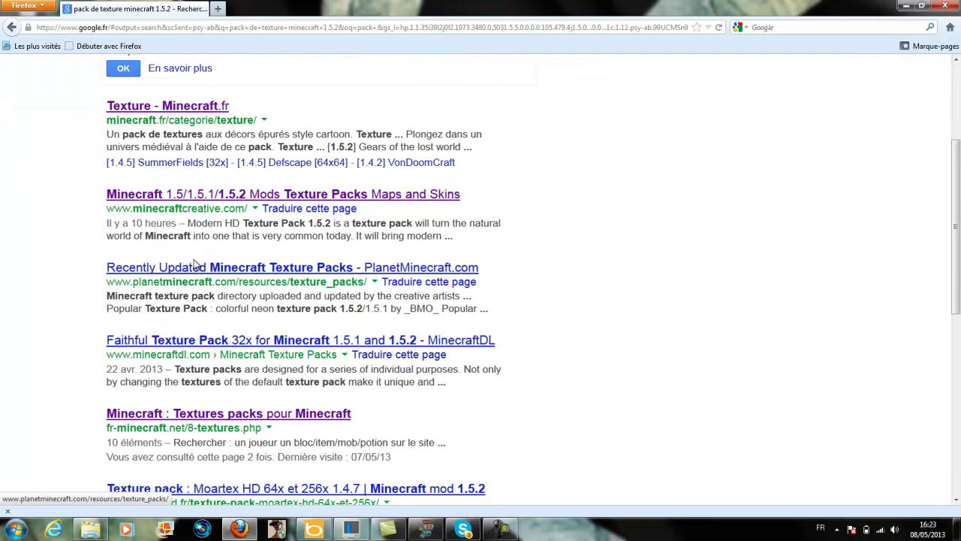
pyautogui.click(190, 197)
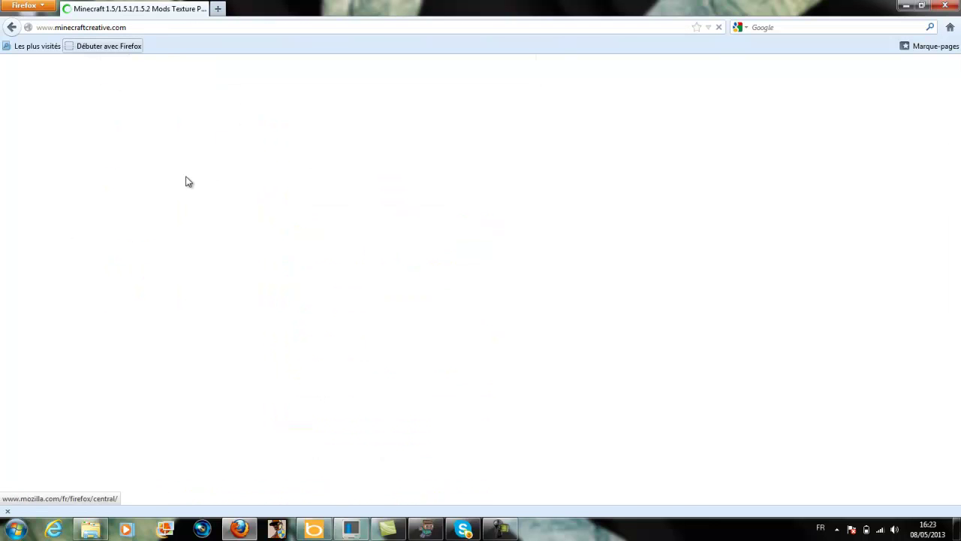
# Step: Open the JohnSmith Texture Pack 1.5.2 post and find its download link below the step-by-step guide
pyautogui.scroll(-15, 314, 299)
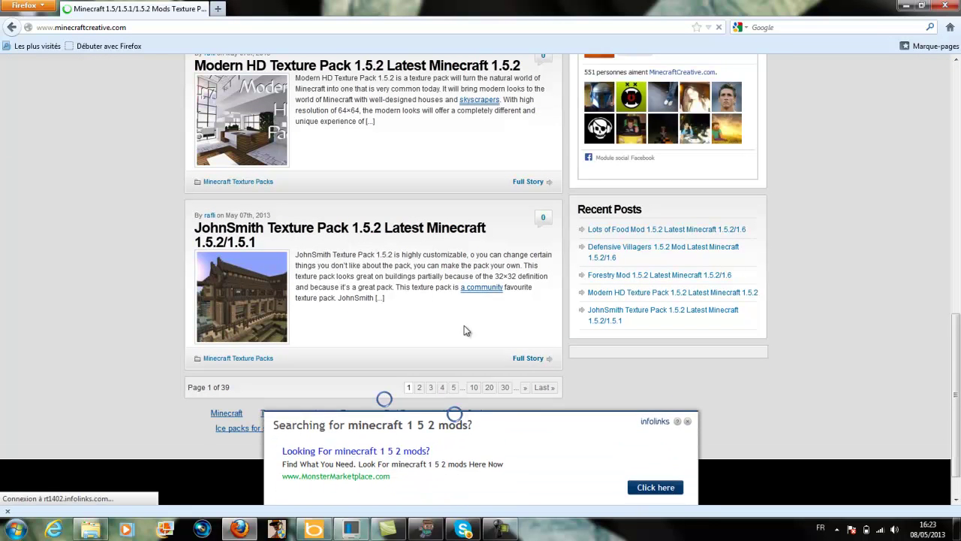
pyautogui.click(241, 358)
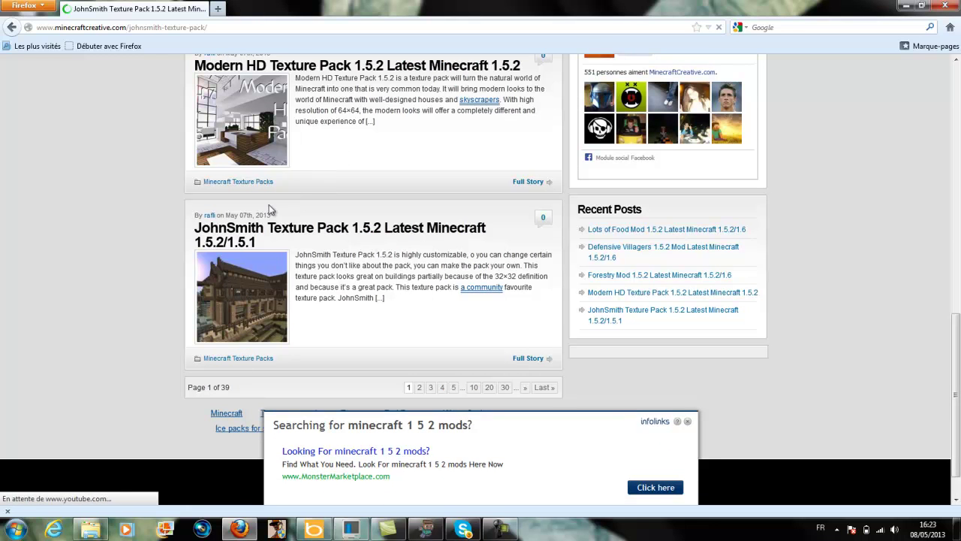
pyautogui.scroll(-2, 367, 293)
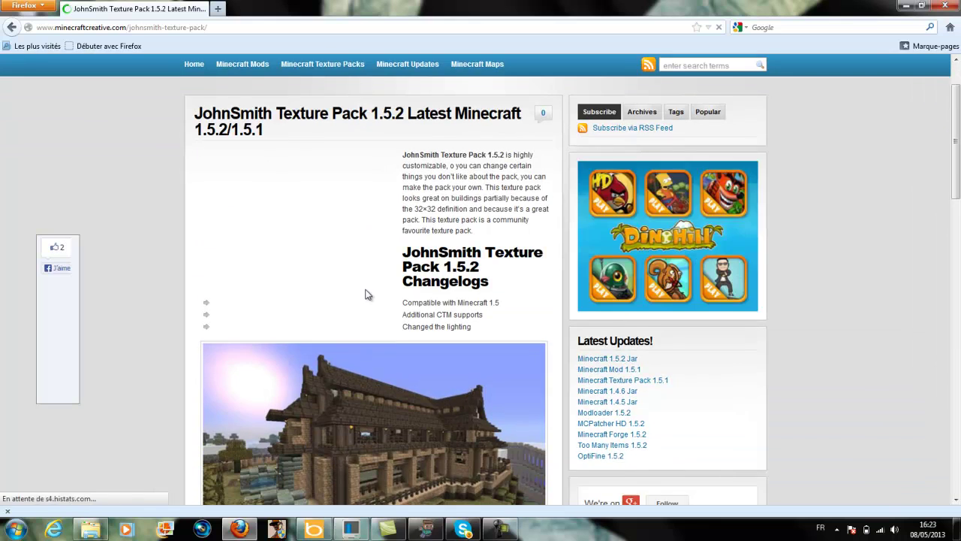
pyautogui.scroll(-8, 300, 229)
pyautogui.scroll(-10, 306, 233)
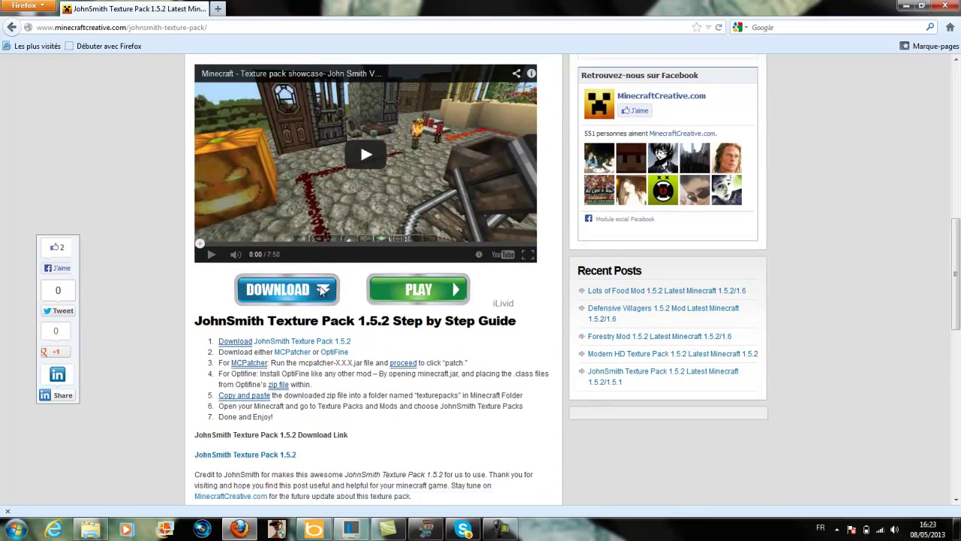
pyautogui.scroll(3, 320, 287)
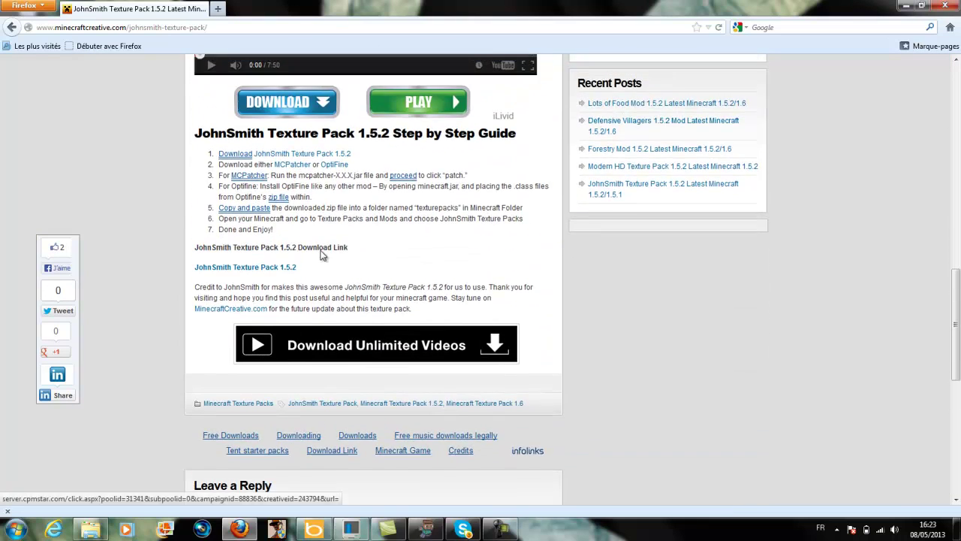
# Step: Follow the JohnSmith Texture Pack 1.5.2 download link, skip the adf.ly advert, and download JohnSmith_V9.7.zip from MediaFire
pyautogui.click(256, 274)
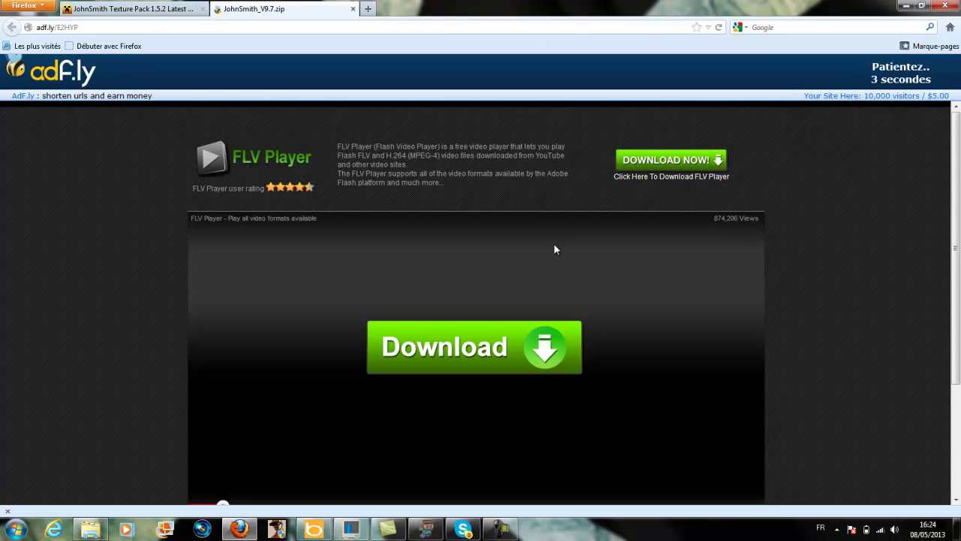
pyautogui.scroll(-3, 357, 354)
pyautogui.scroll(3, 760, 190)
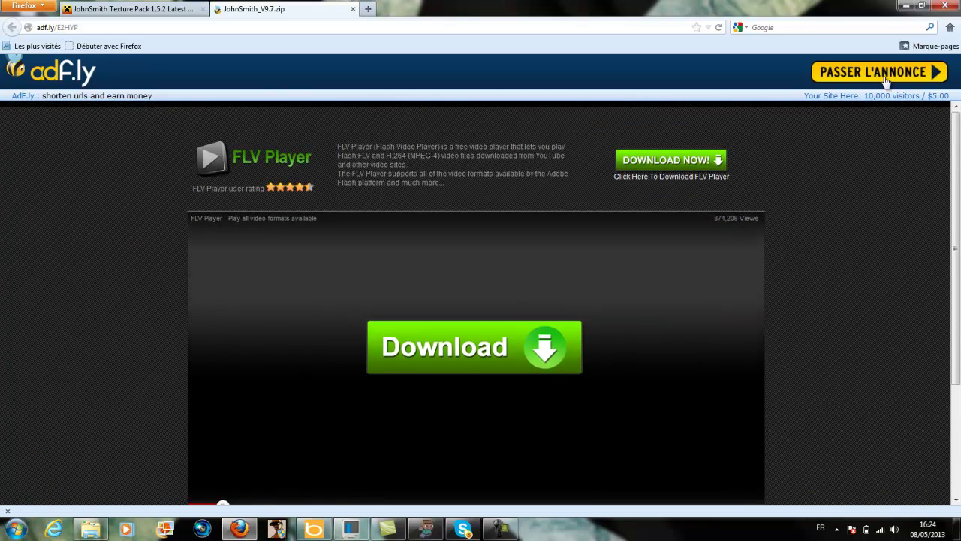
pyautogui.click(856, 98)
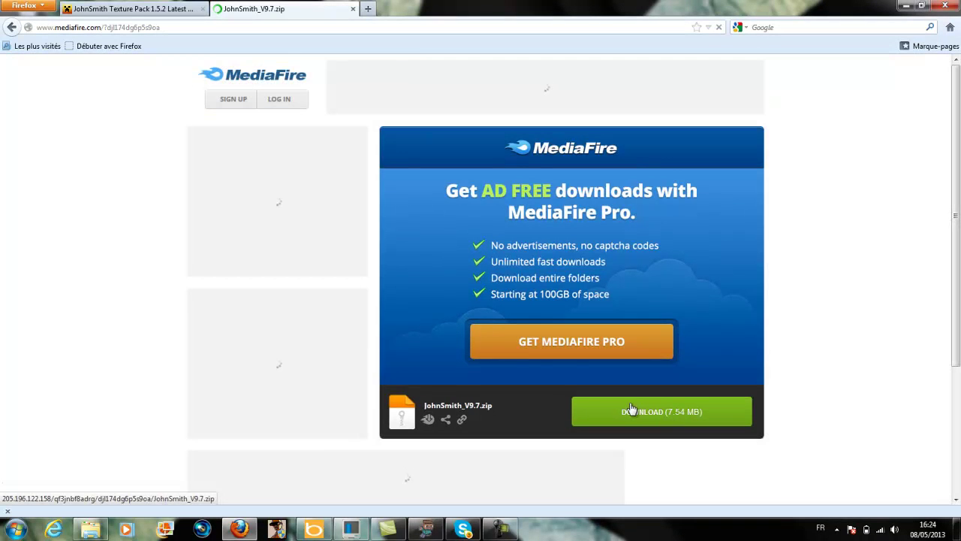
pyautogui.click(635, 411)
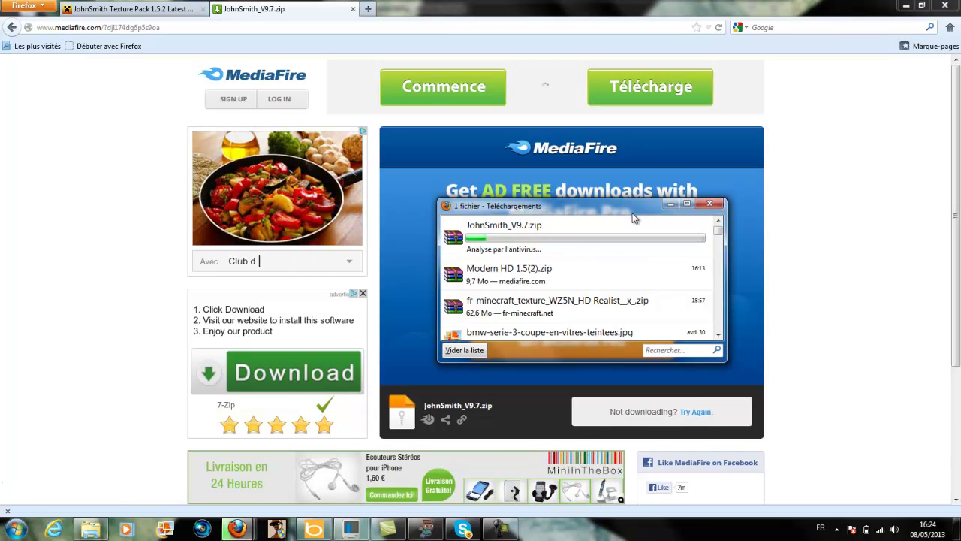
# Step: Minimize the downloads list, then close the MediaFire page and the browser
pyautogui.click(672, 205)
pyautogui.click(353, 8)
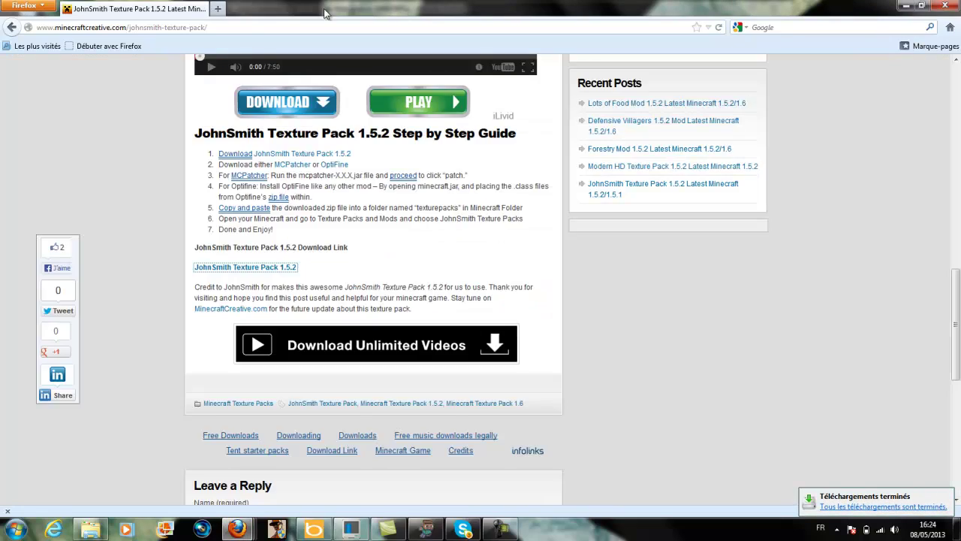
pyautogui.hotkey('alt', 'F4')
pyautogui.hotkey('alt', 'F4')
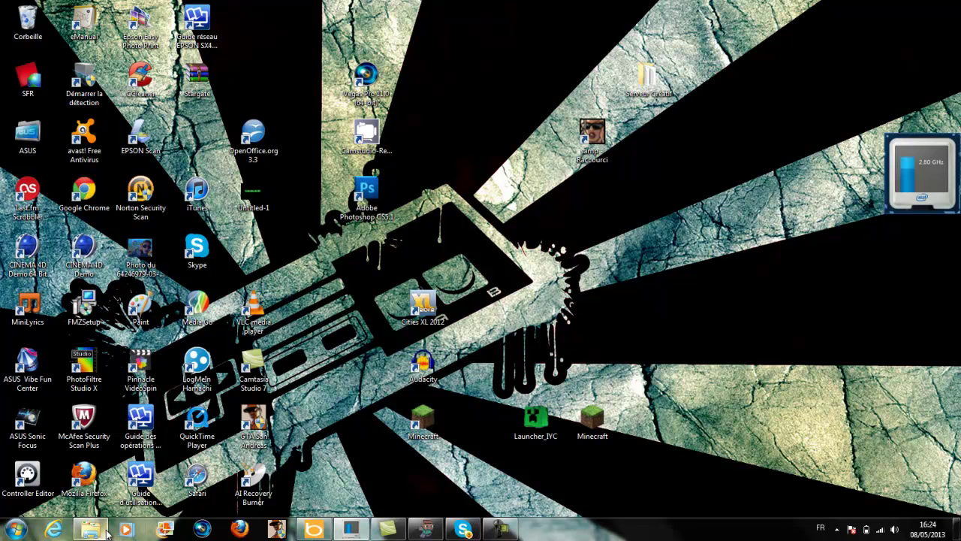
# Step: Check the Downloads folder in Windows Explorer, then browse through the user folder to AppData\Roaming\.minecraft\texturepacks
pyautogui.click(92, 529)
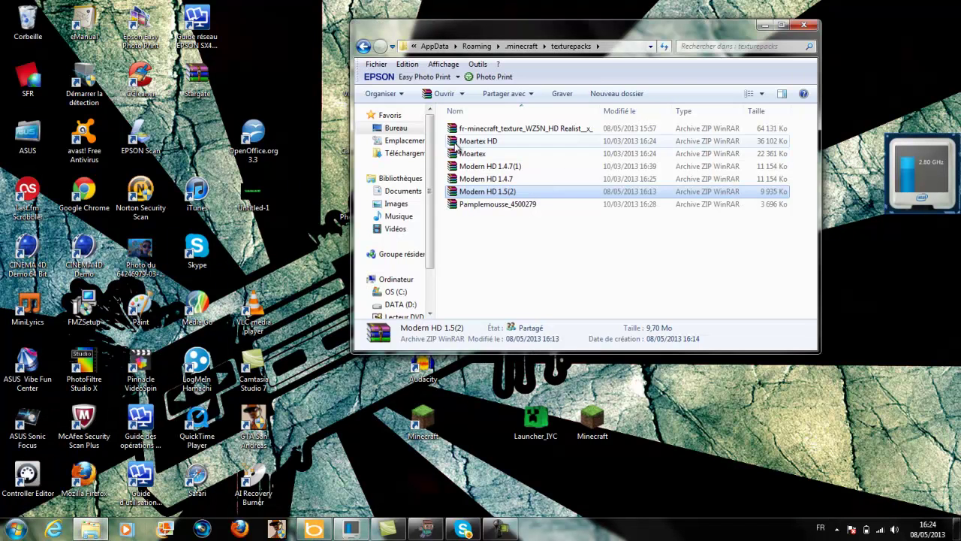
pyautogui.click(402, 153)
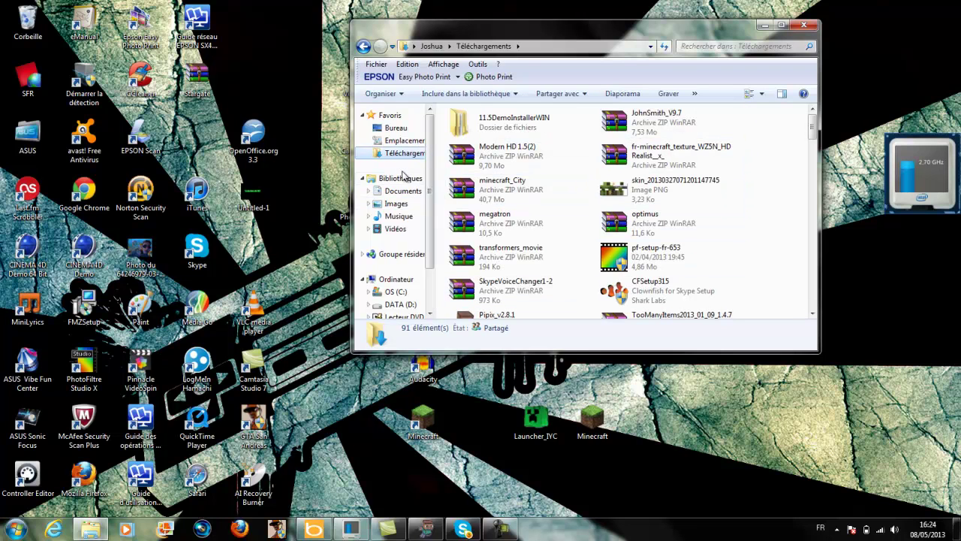
pyautogui.click(396, 128)
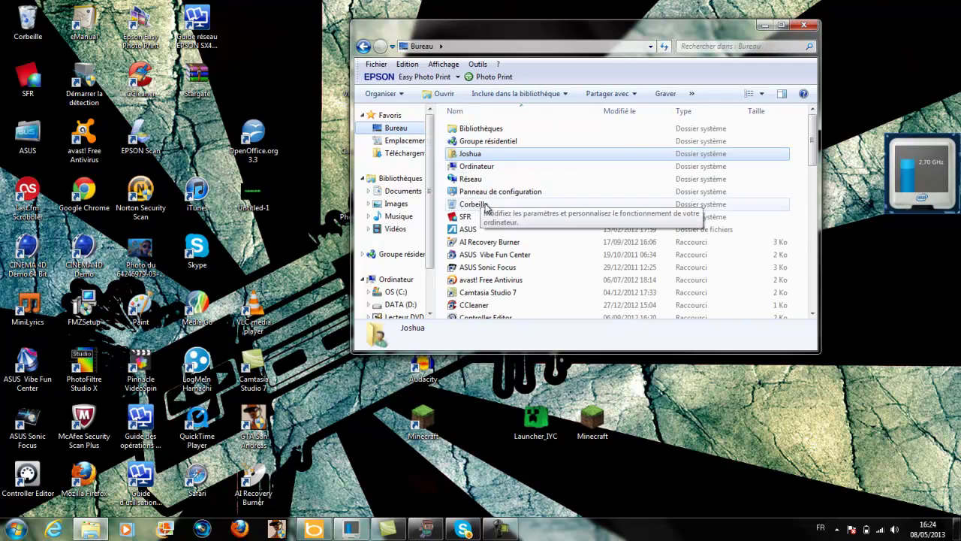
pyautogui.doubleClick(484, 155)
pyautogui.doubleClick(483, 159)
pyautogui.doubleClick(477, 155)
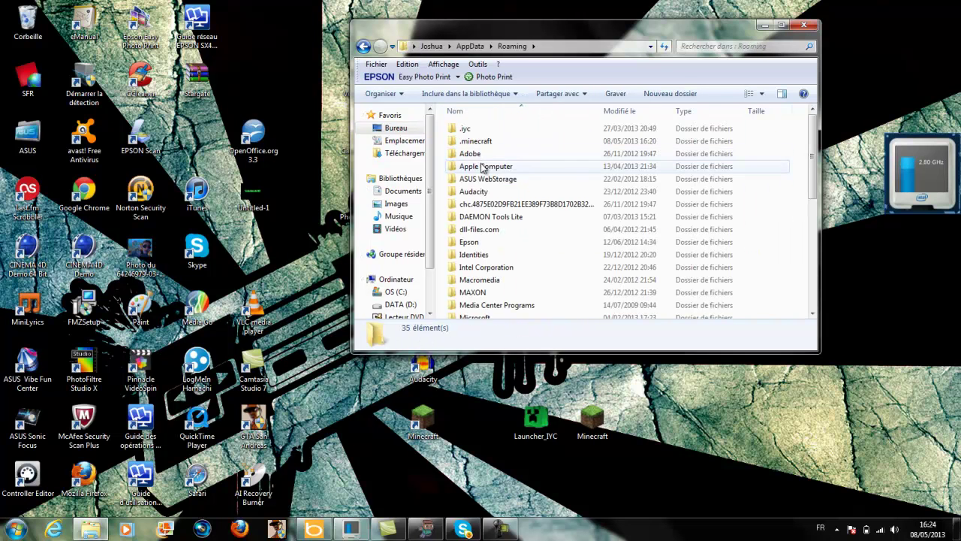
pyautogui.doubleClick(483, 141)
pyautogui.scroll(-4, 516, 229)
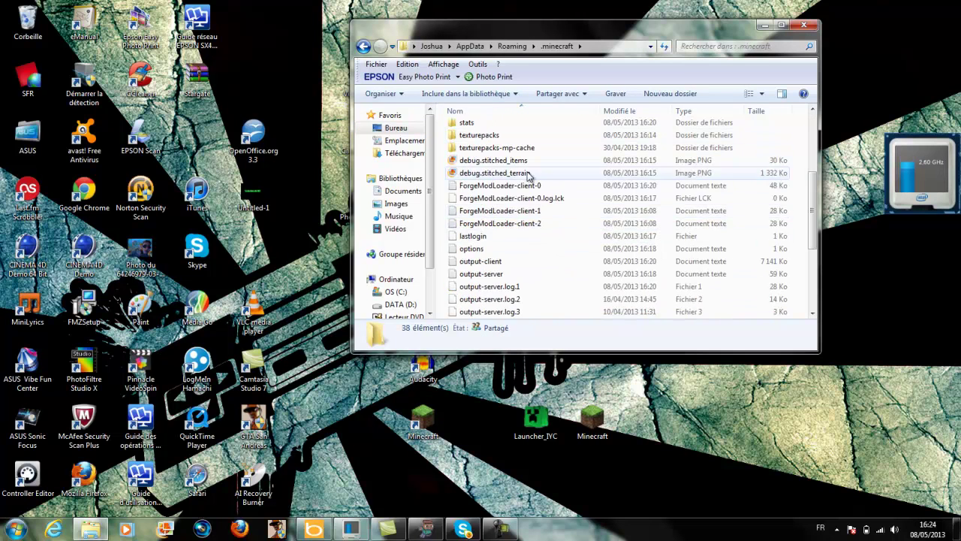
pyautogui.scroll(3, 523, 248)
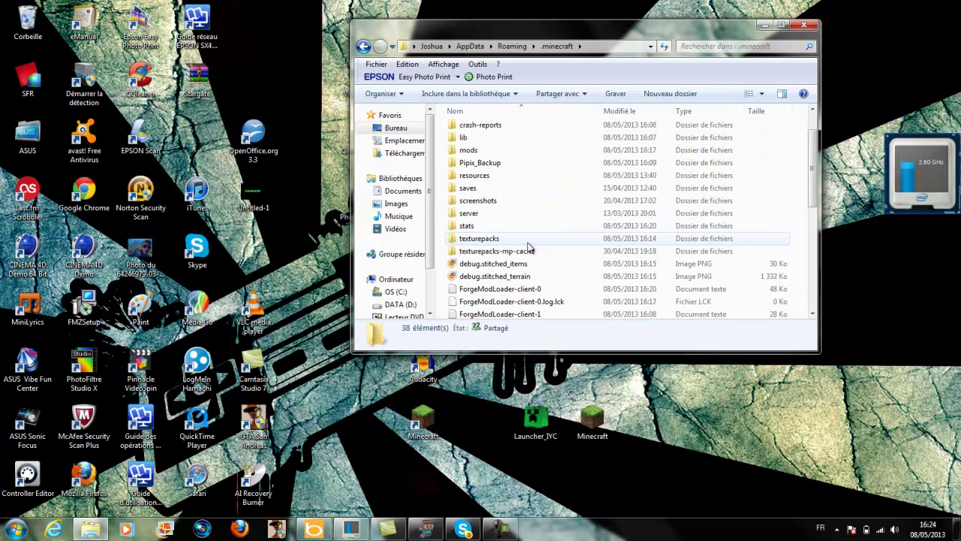
pyautogui.scroll(1, 526, 257)
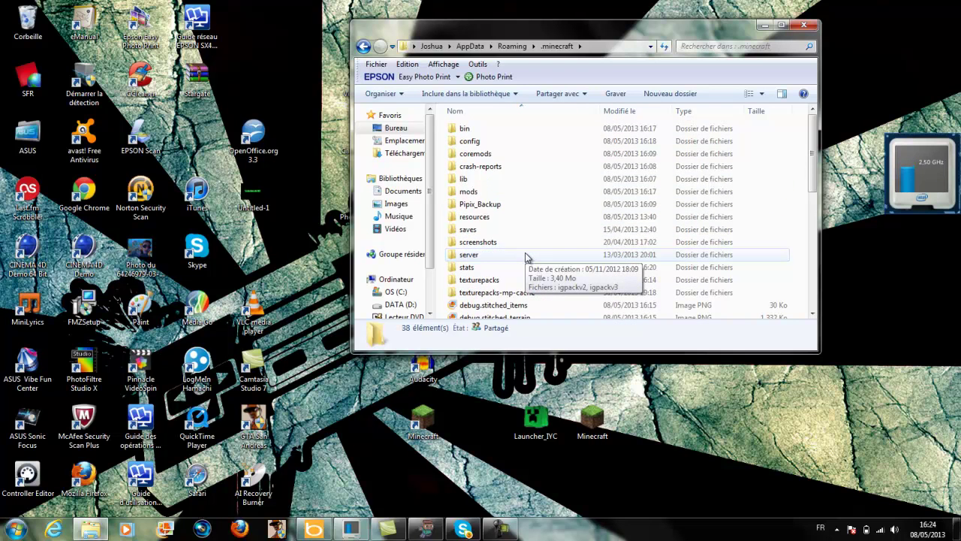
pyautogui.scroll(-1, 525, 257)
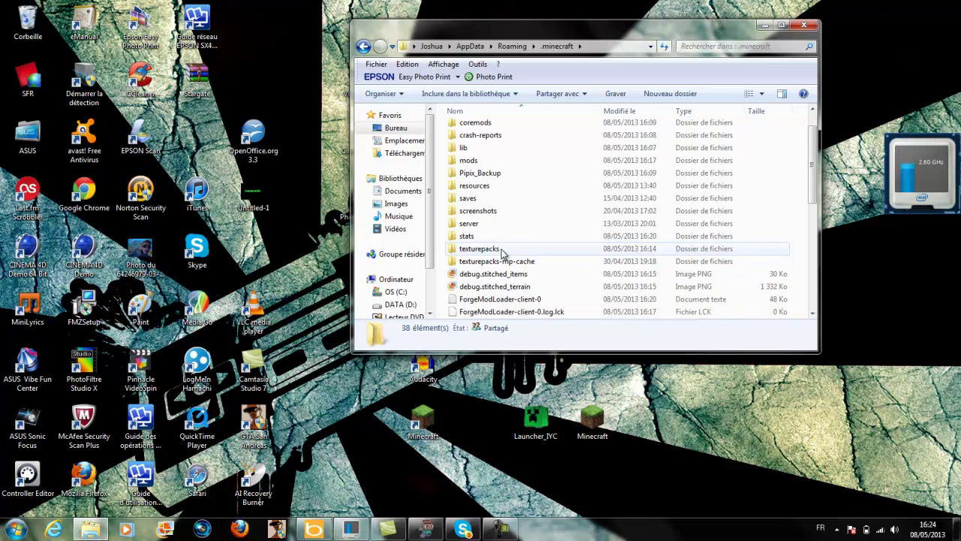
pyautogui.doubleClick(501, 250)
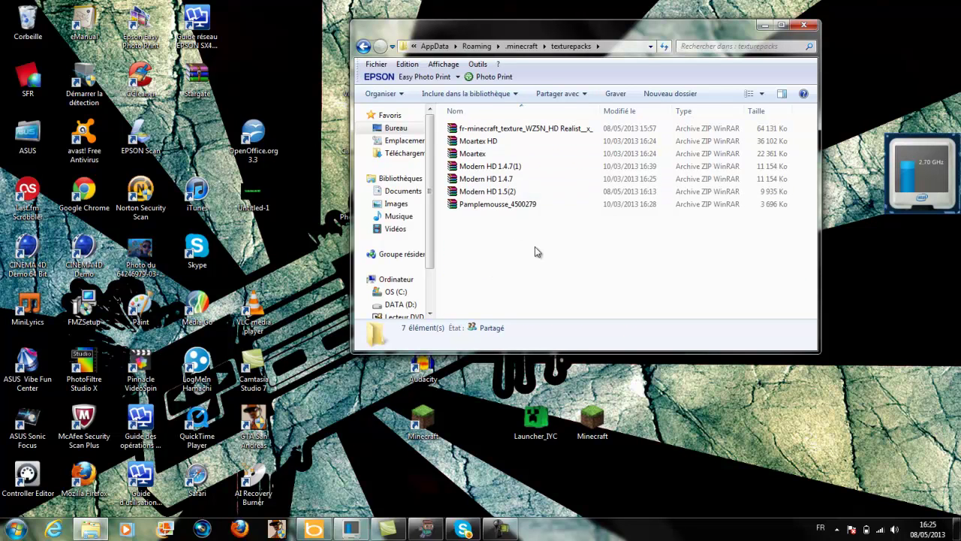
# Step: Copy the JohnSmith_V9.7 archive from the Downloads folder
pyautogui.click(404, 153)
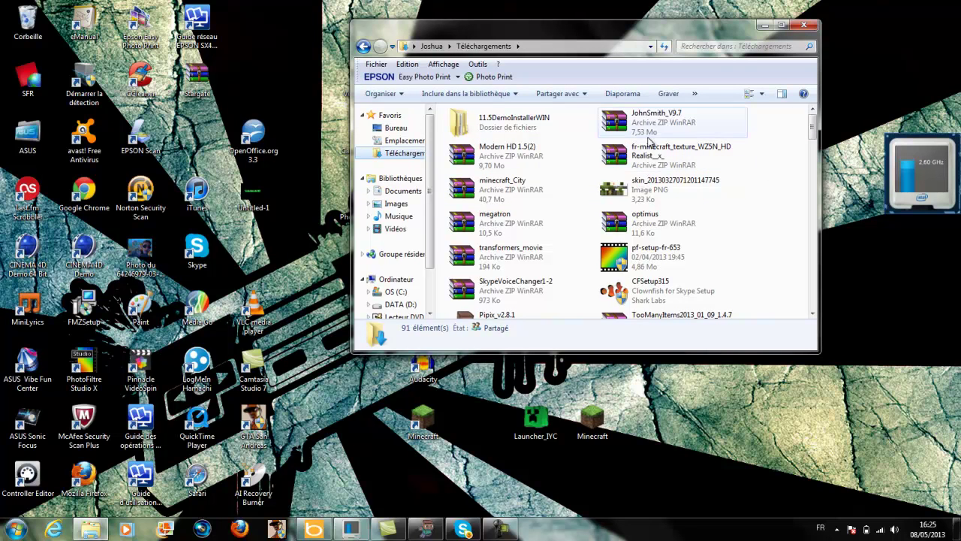
pyautogui.rightClick(650, 132)
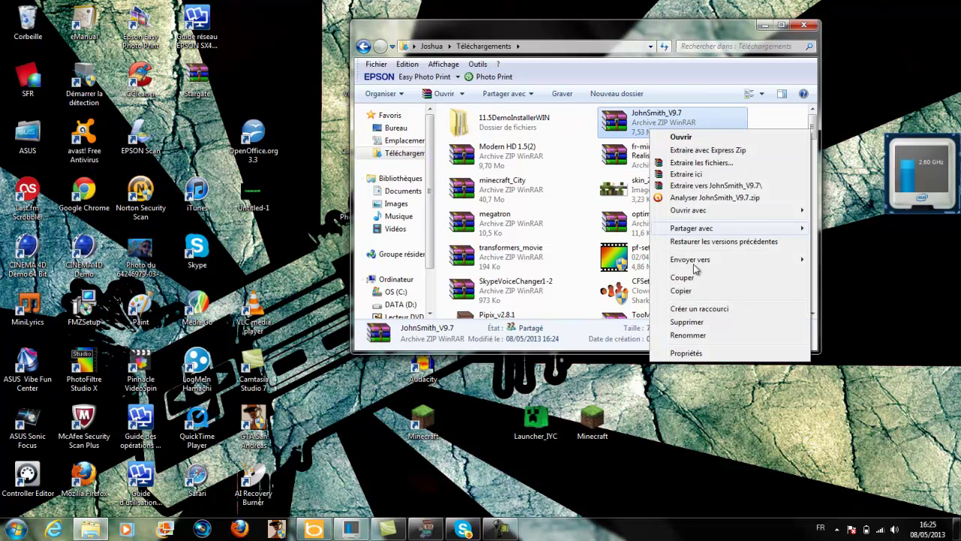
pyautogui.click(707, 292)
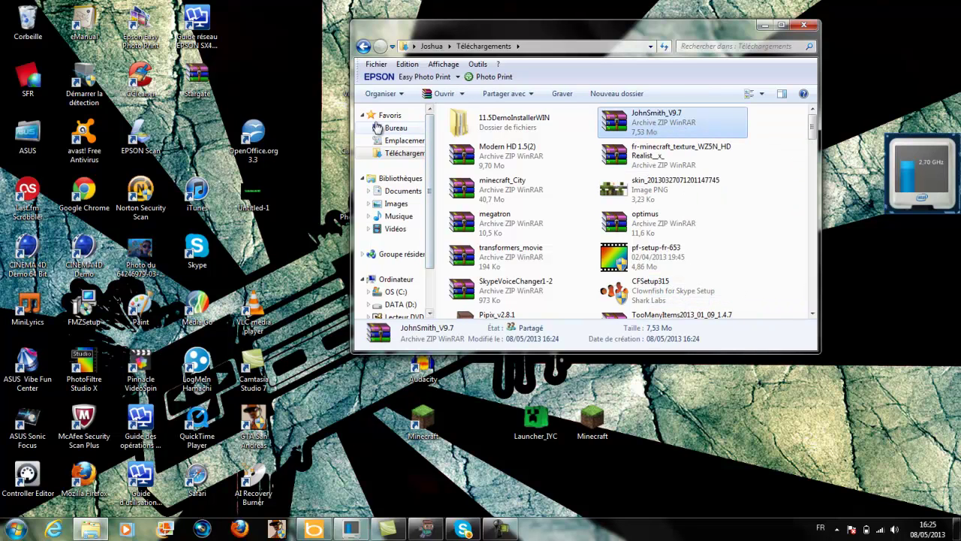
# Step: Paste the copied JohnSmith_V9.7 archive into the user's AppData\Roaming\.minecraft\texturepacks folder and minimize the file window
pyautogui.click(379, 127)
pyautogui.doubleClick(474, 157)
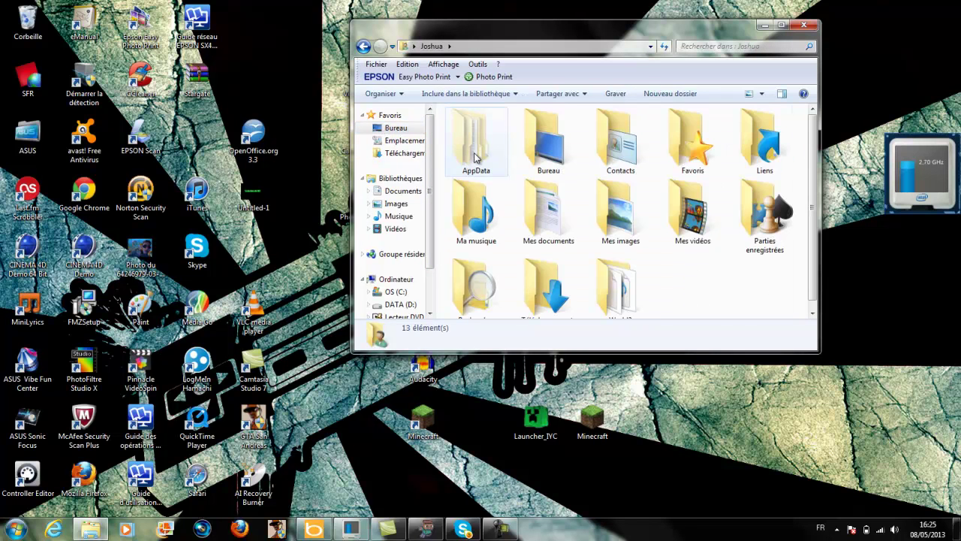
pyautogui.doubleClick(471, 158)
pyautogui.doubleClick(509, 155)
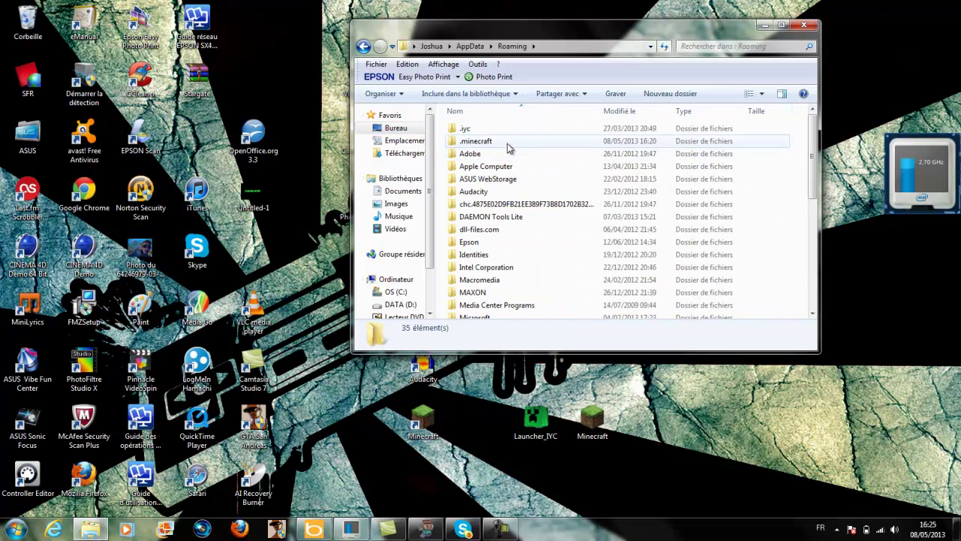
pyautogui.click(509, 143)
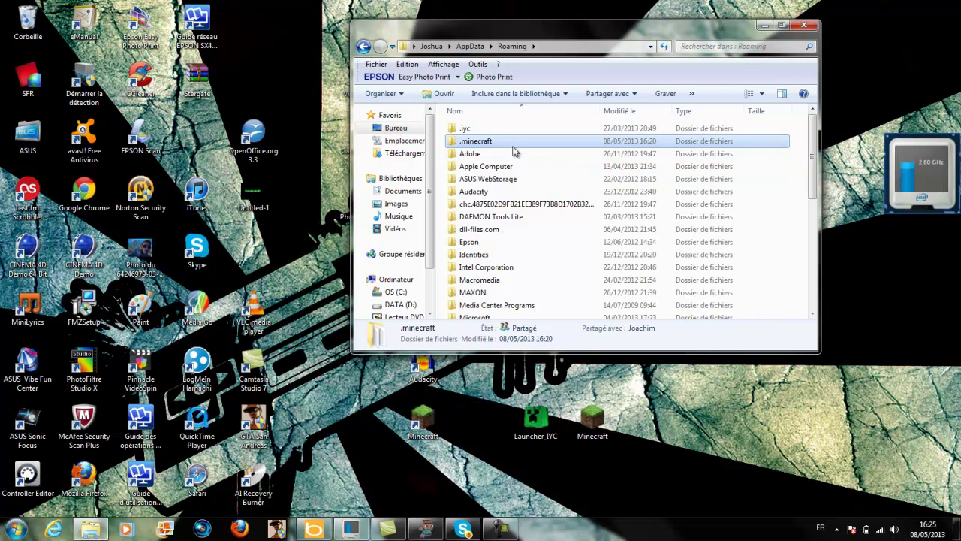
pyautogui.doubleClick(513, 143)
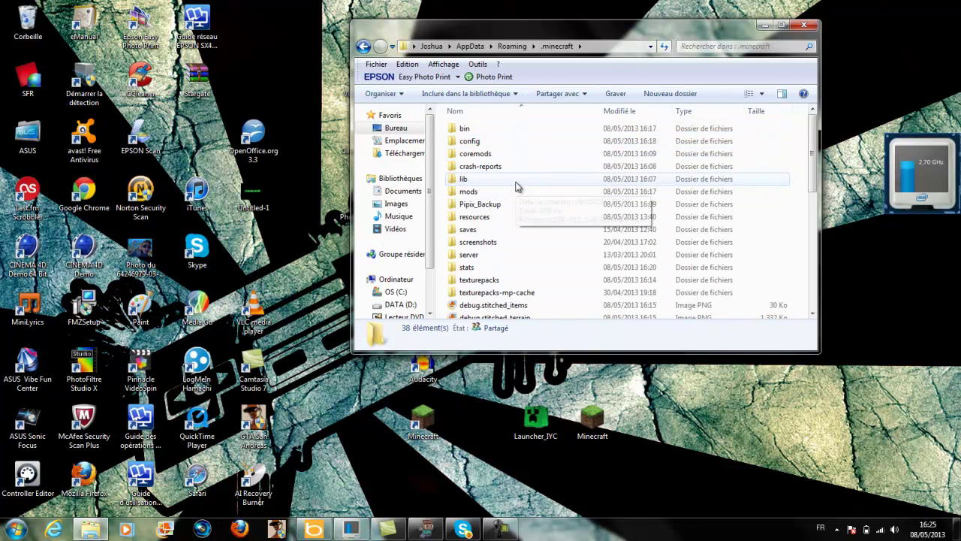
pyautogui.scroll(-2, 511, 248)
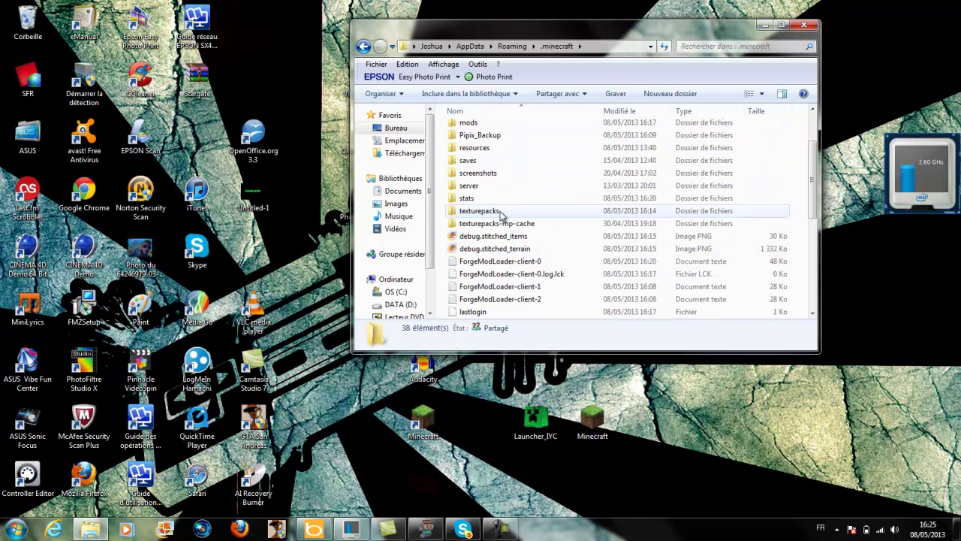
pyautogui.doubleClick(480, 210)
pyautogui.rightClick(503, 255)
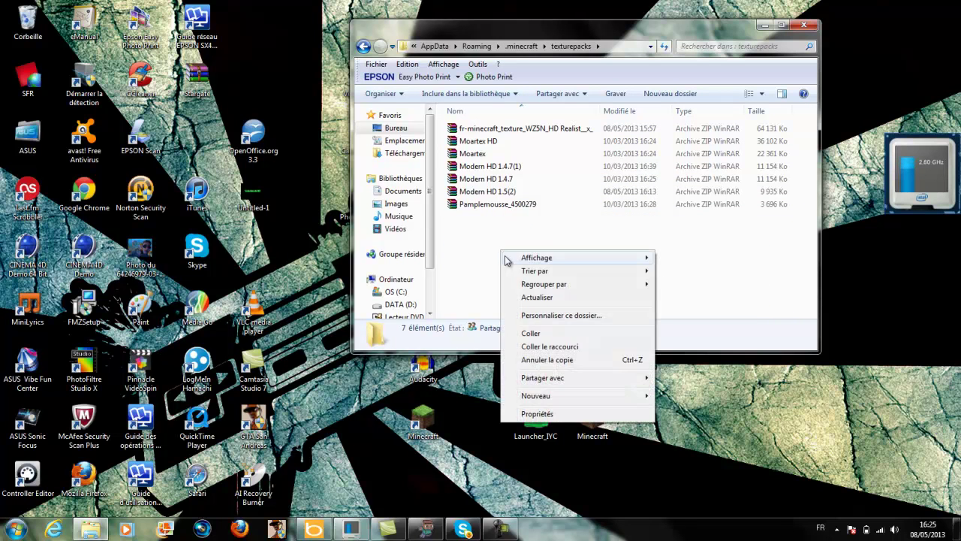
pyautogui.click(548, 334)
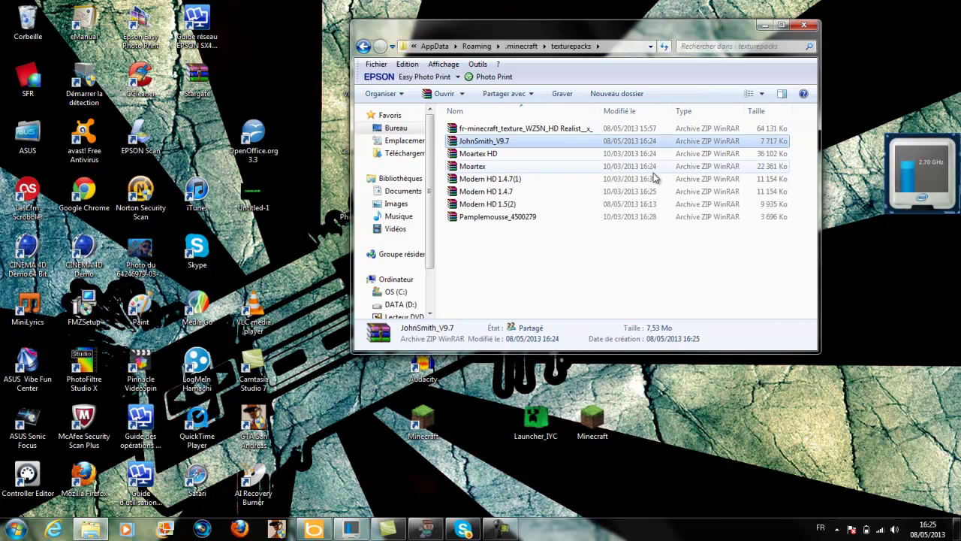
pyautogui.click(766, 27)
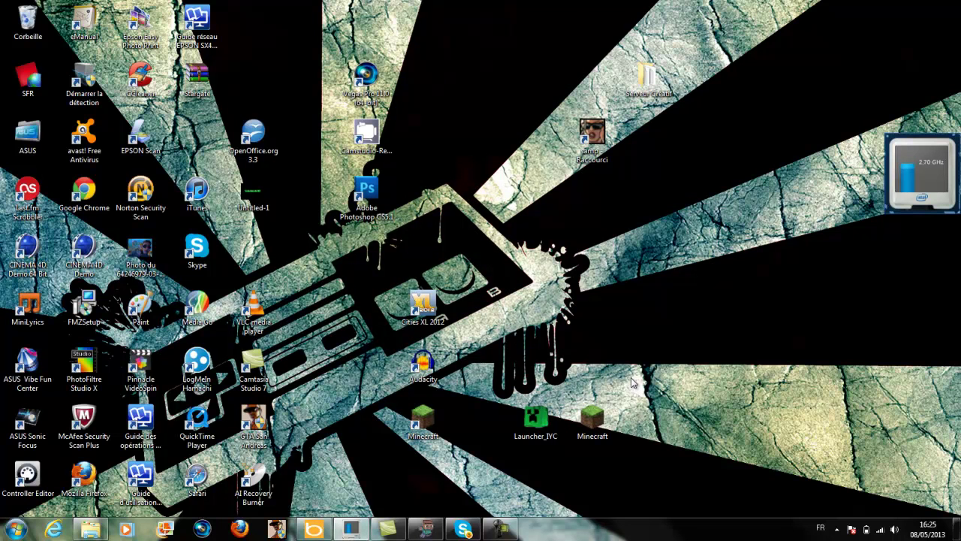
pyautogui.moveTo(518, 535)
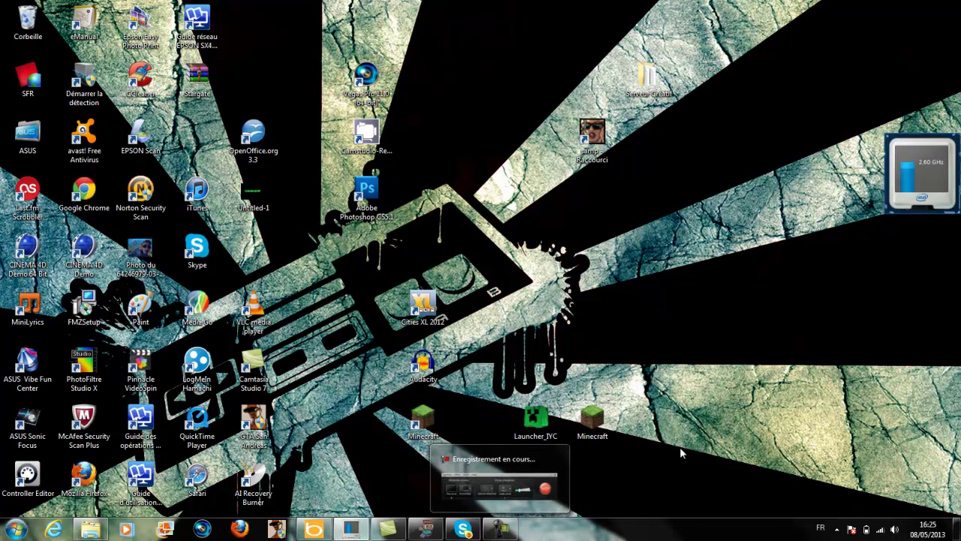
pyautogui.click(513, 535)
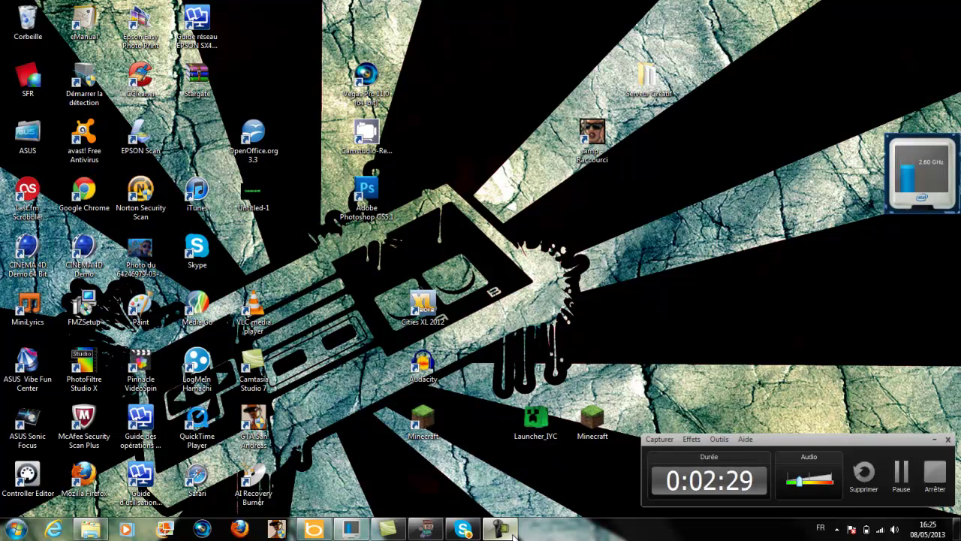
pyautogui.click(904, 474)
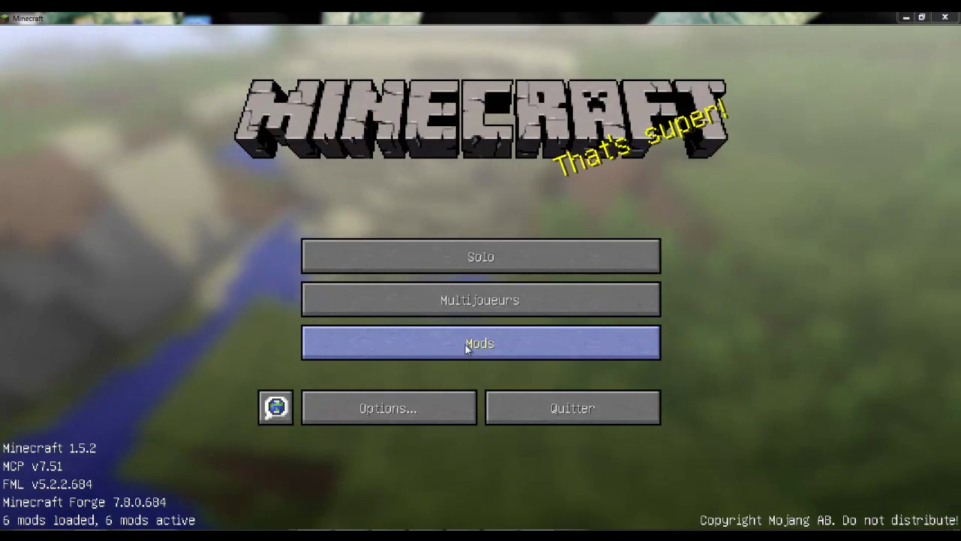
# Step: In Minecraft, choose JohnSmith_V9.7.zip as the texture pack, accept it, and return to the main menu
pyautogui.click(414, 418)
pyautogui.click(377, 375)
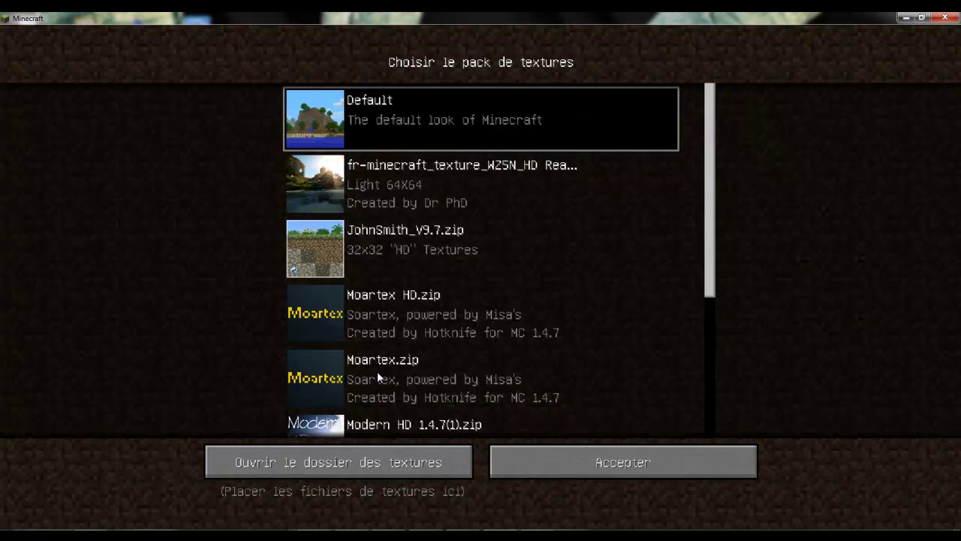
pyautogui.scroll(-5, 508, 206)
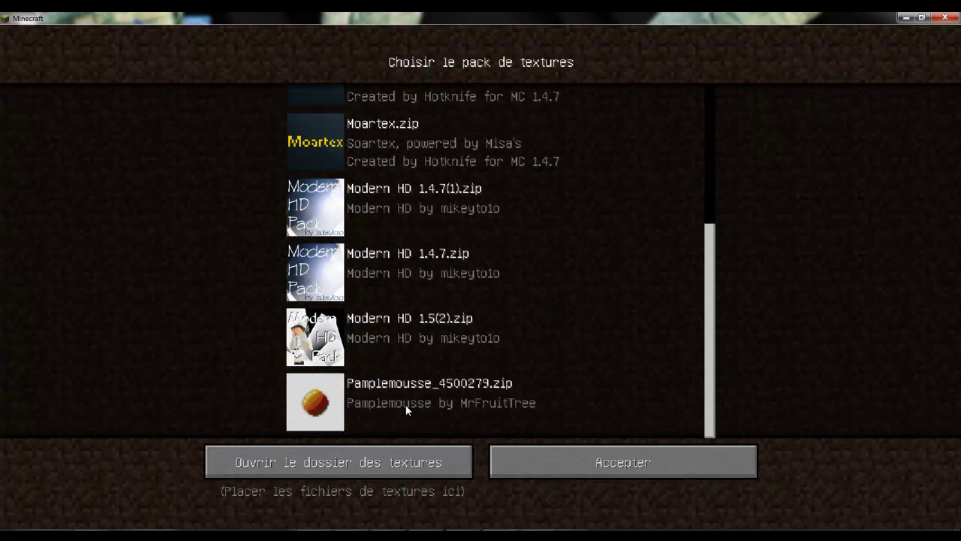
pyautogui.scroll(3, 435, 398)
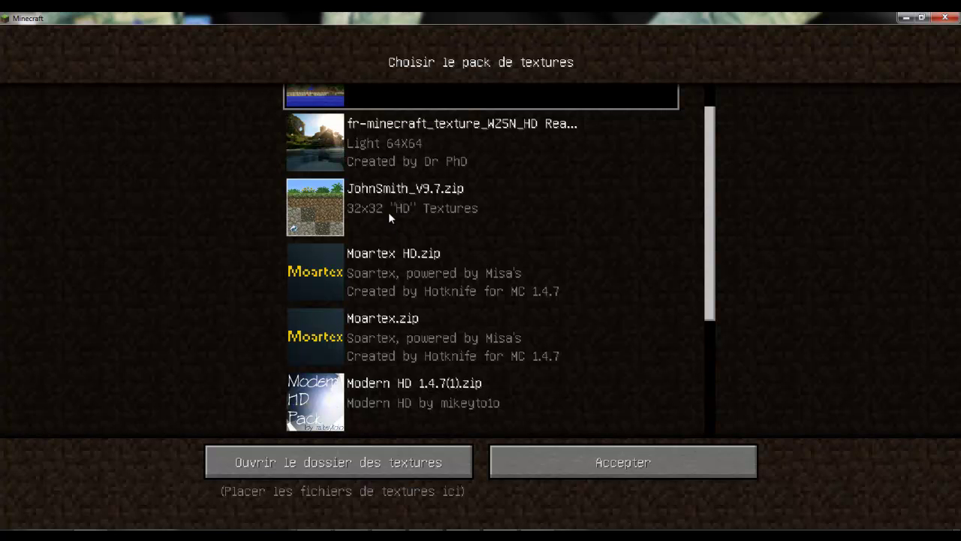
pyautogui.click(389, 212)
pyautogui.click(656, 462)
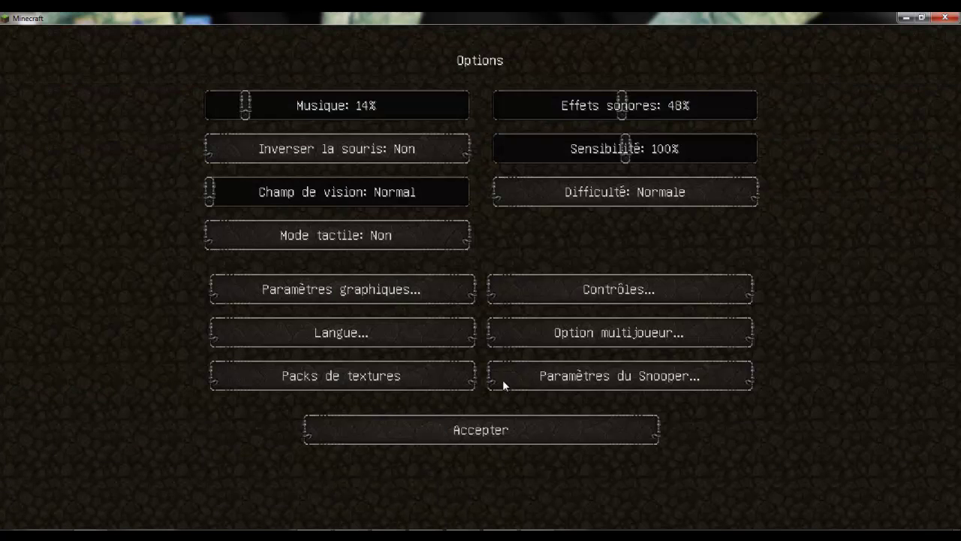
pyautogui.click(498, 430)
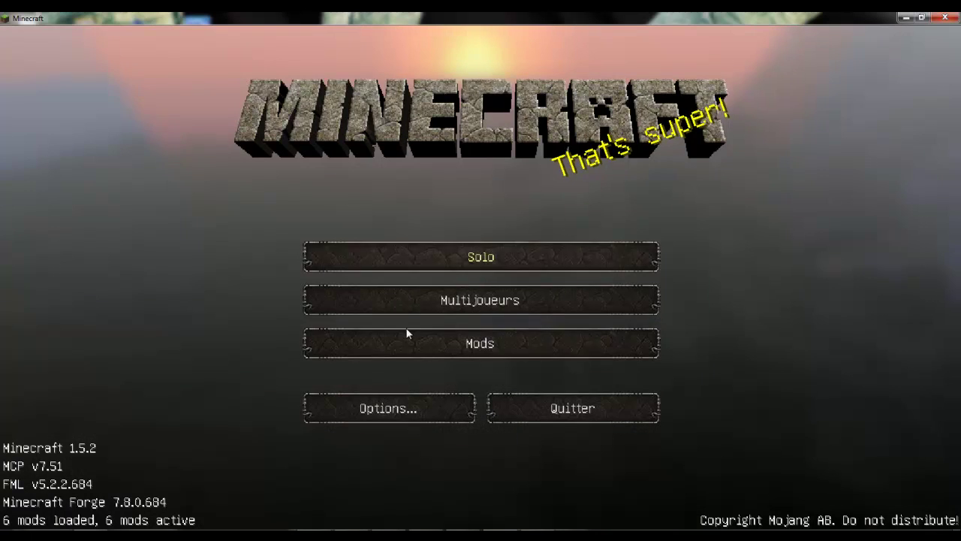
# Step: Load the first single-player world and descend to the dark stone floor near the village
pyautogui.click(485, 260)
pyautogui.doubleClick(395, 126)
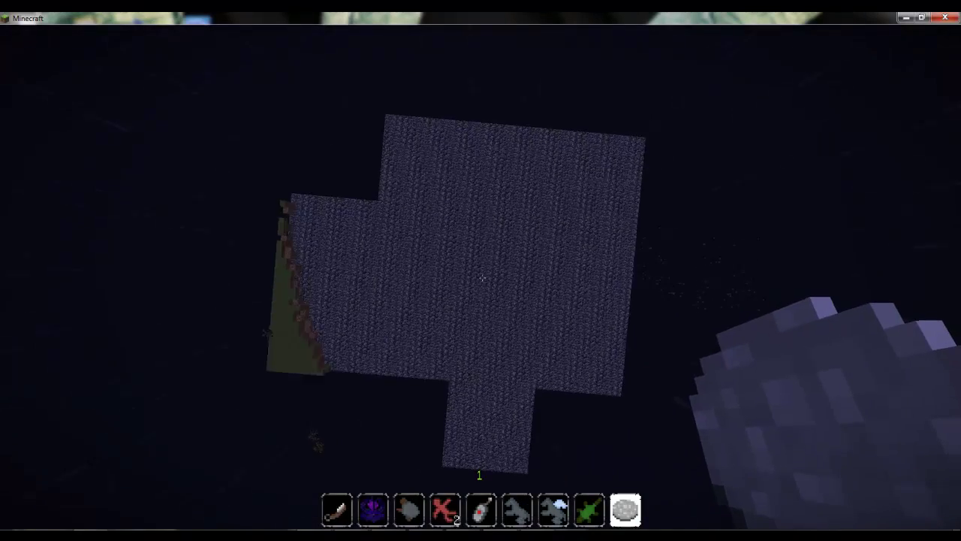
pyautogui.press('w')
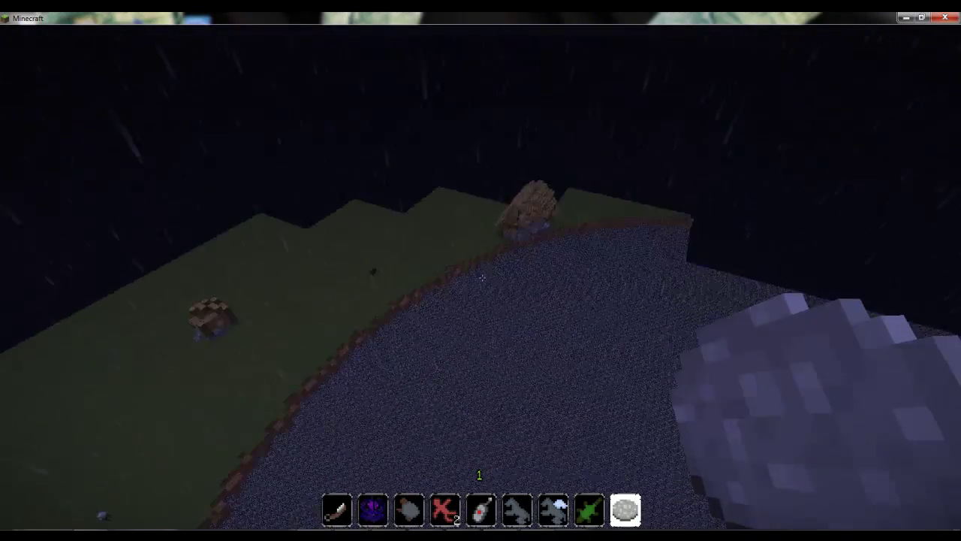
pyautogui.press('Escape')
pyautogui.scroll(4, 482, 280)
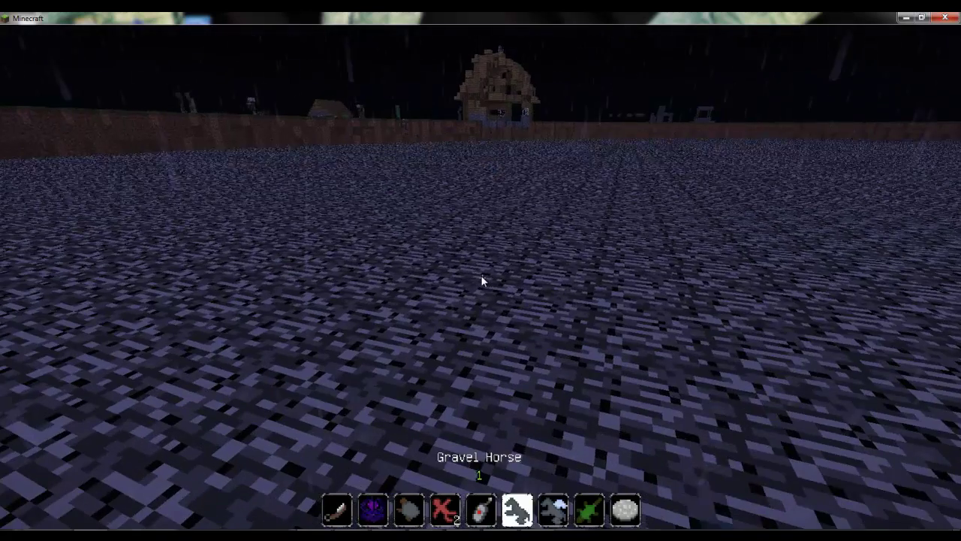
# Step: Put the Briques block in hotbar slot 7 and the ice block in slot 6, and empty slot 5
pyautogui.press('e')
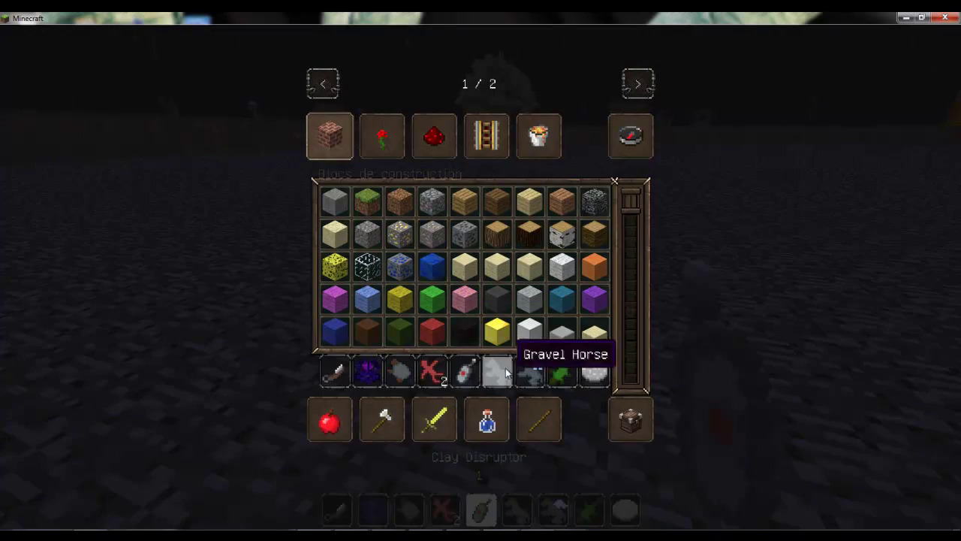
pyautogui.scroll(-3, 512, 248)
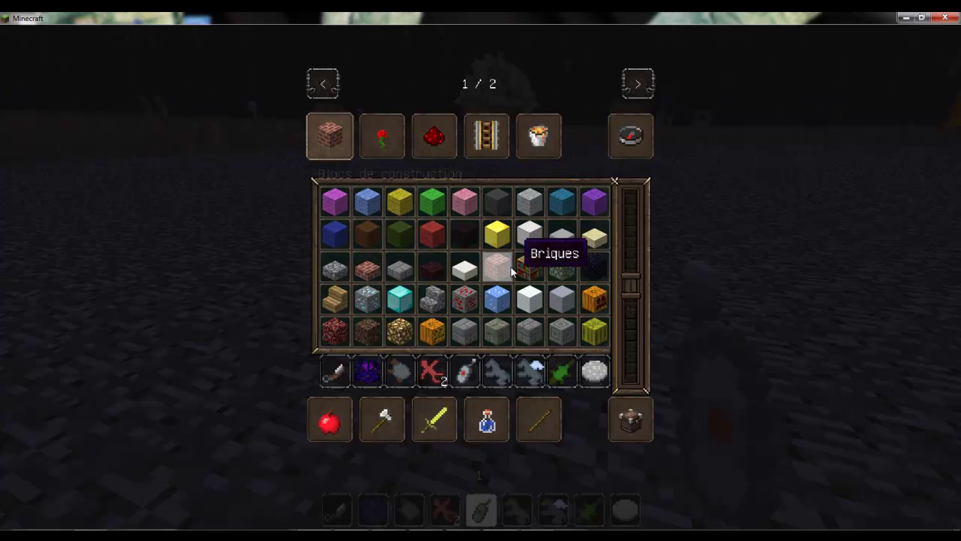
pyautogui.click(508, 267)
pyautogui.click(536, 373)
pyautogui.click(502, 299)
pyautogui.click(502, 299)
pyautogui.click(493, 369)
pyautogui.click(457, 329)
pyautogui.click(466, 371)
pyautogui.click(457, 277)
pyautogui.press('e')
# Step: Build a few ice blocks and a row of brick blocks on the dark stone floor to try out the textures
pyautogui.scroll(-1, 481, 277)
pyautogui.rightClick(481, 278)
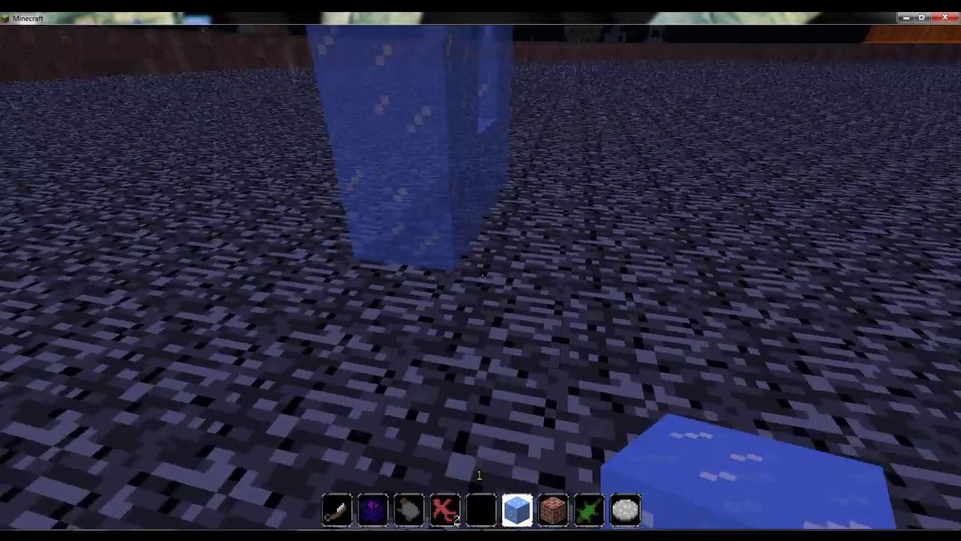
pyautogui.press('7')
pyautogui.rightClick(481, 278)
pyautogui.press('d')
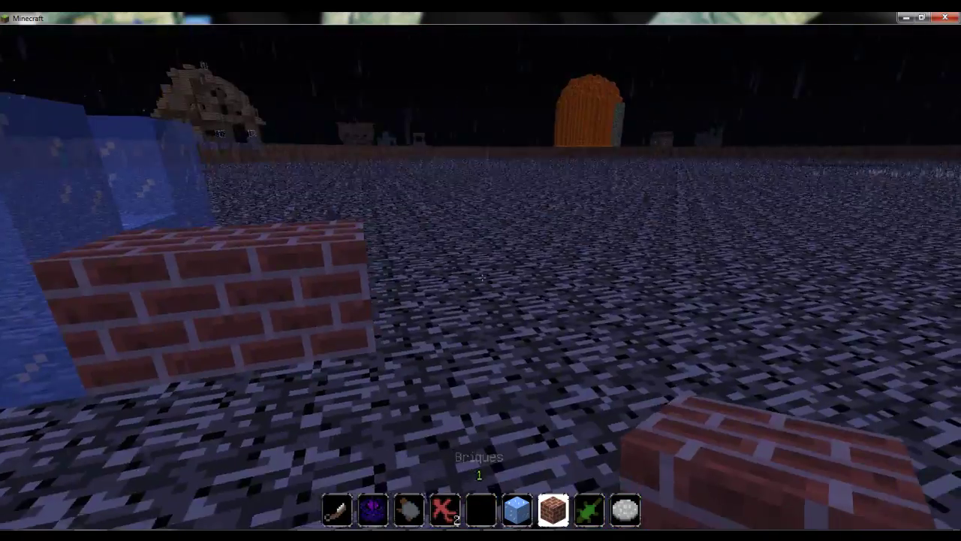
pyautogui.rightClick(482, 278)
pyautogui.rightClick(483, 278)
pyautogui.rightClick(483, 278)
pyautogui.press('s')
pyautogui.rightClick(483, 278)
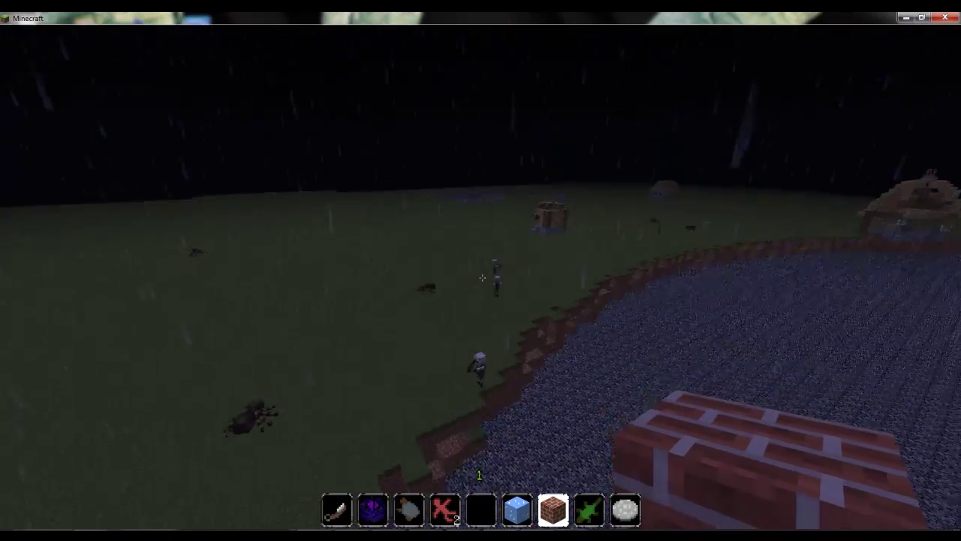
# Step: Fly across the grassland and examine the textures of the terrain and the nearby mobs up close
pyautogui.press('w')
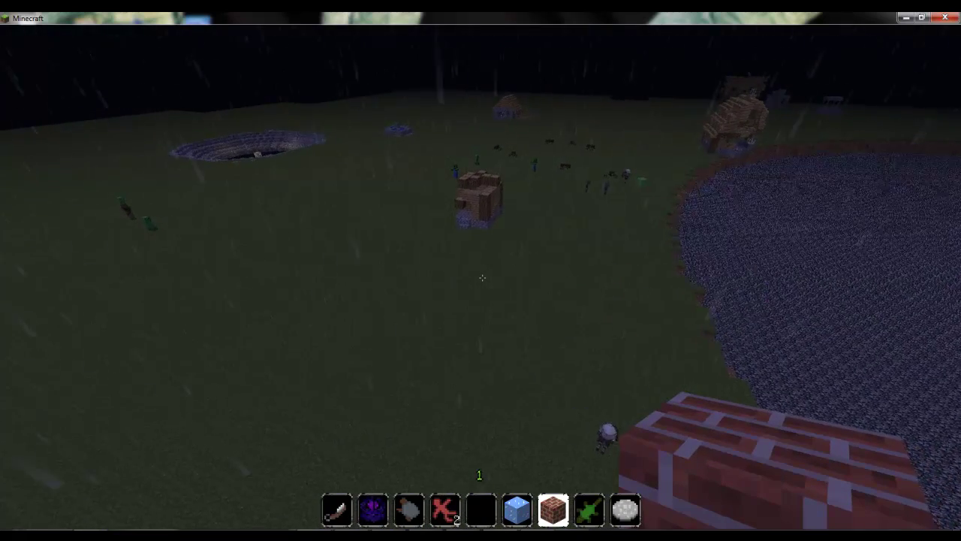
pyautogui.press('w')
pyautogui.press('a')
pyautogui.press('w')
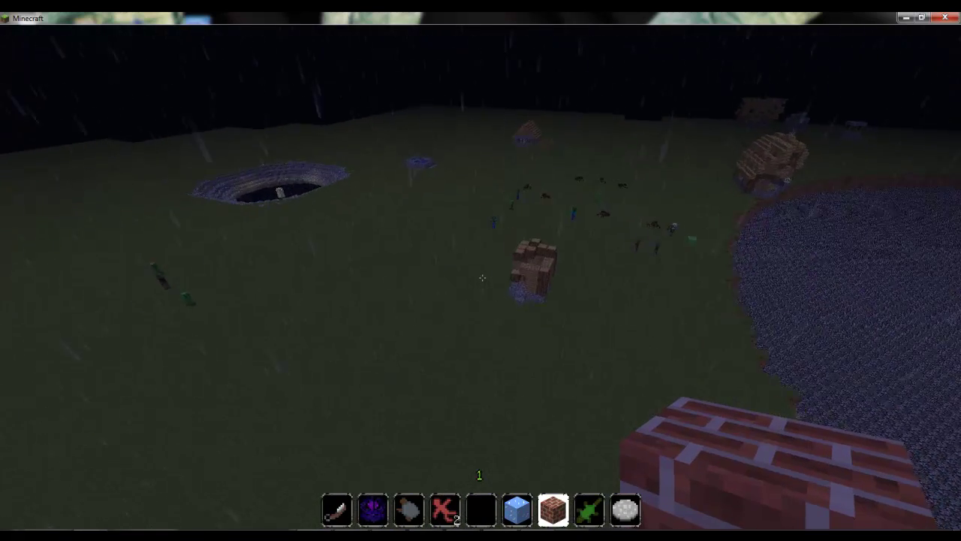
pyautogui.press('w')
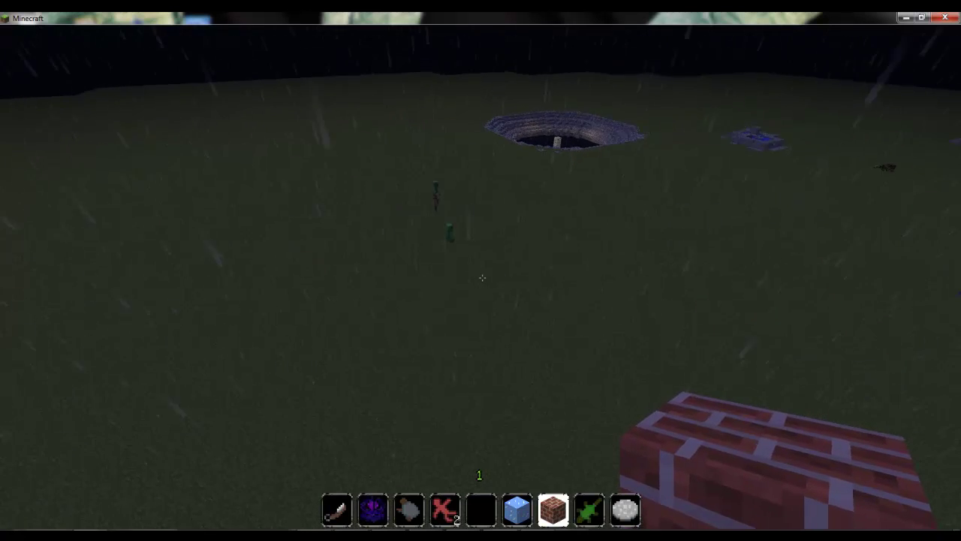
pyautogui.press('w')
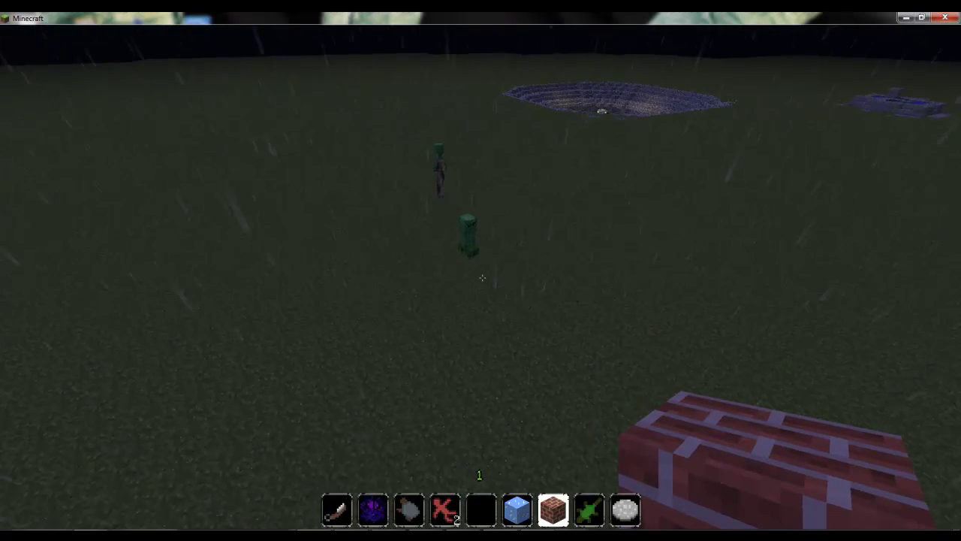
pyautogui.press('w')
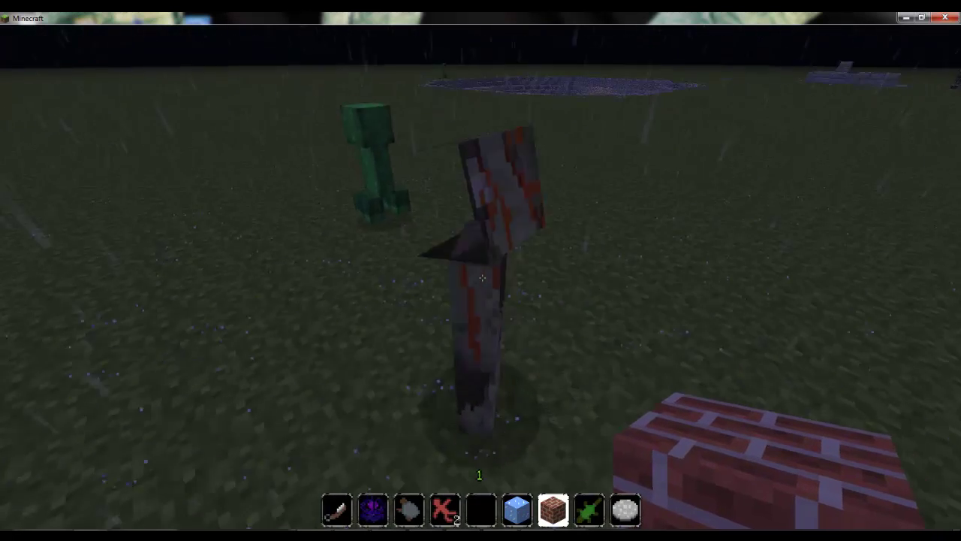
pyautogui.press('s')
pyautogui.press('w')
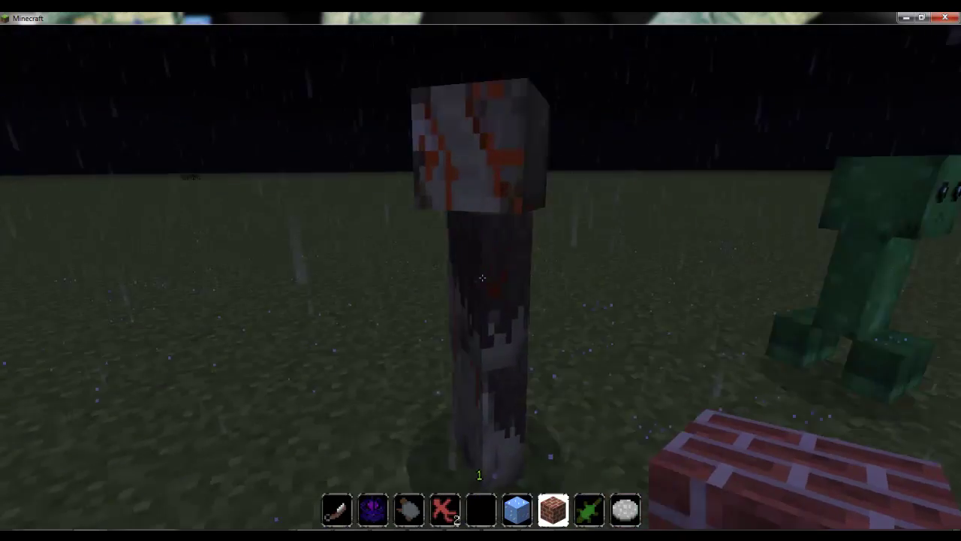
pyautogui.press('w')
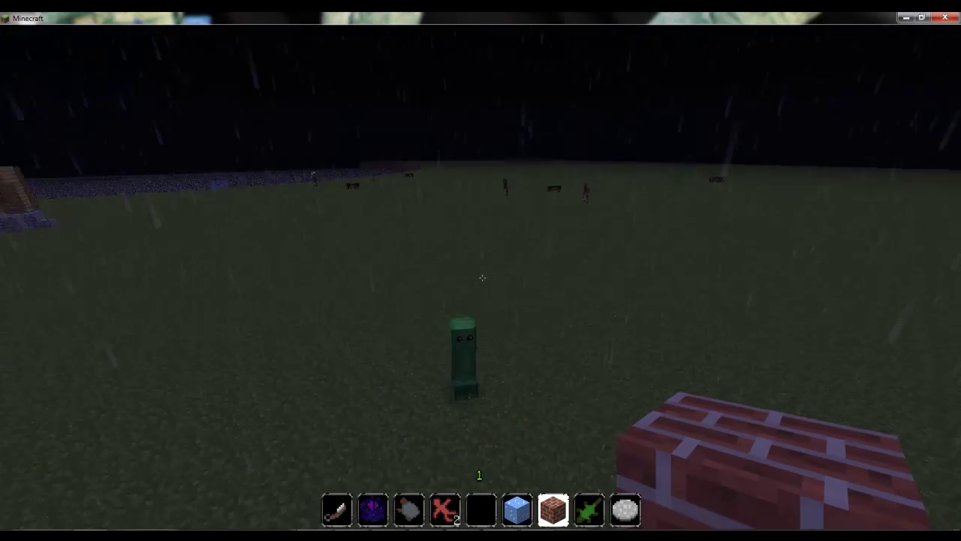
# Step: Browse the creative inventory categories, then put the bow from Combat in hotbar slot 9 and equip it
pyautogui.press('e')
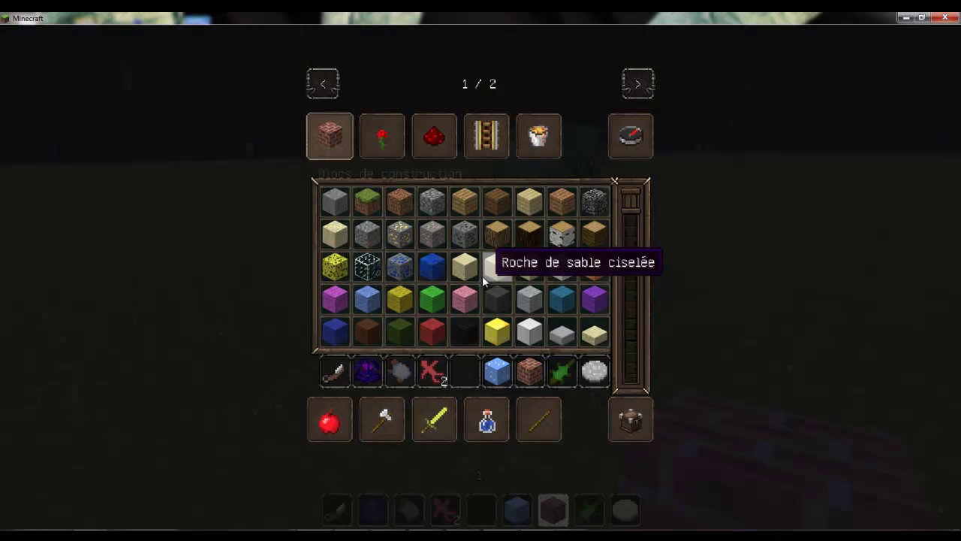
pyautogui.click(548, 143)
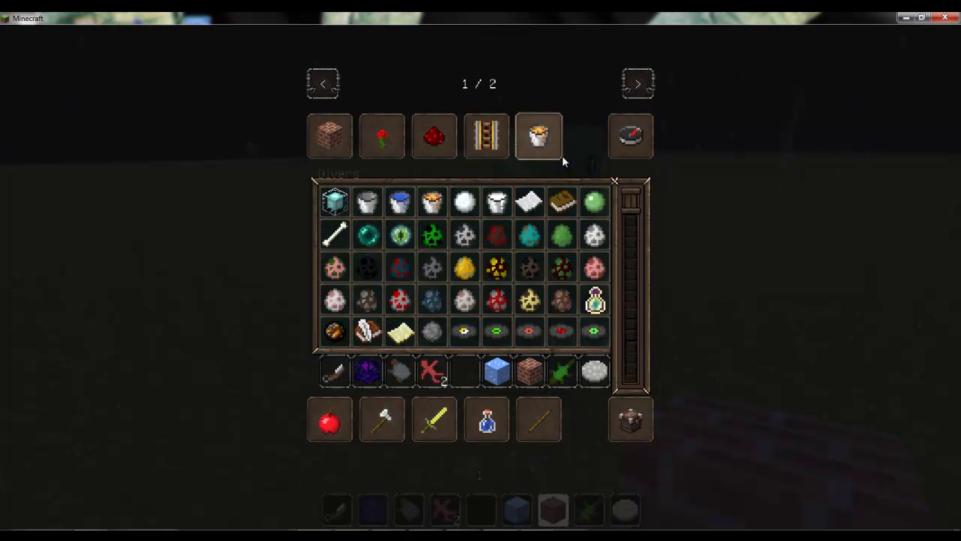
pyautogui.click(443, 147)
pyautogui.click(367, 145)
pyautogui.click(316, 144)
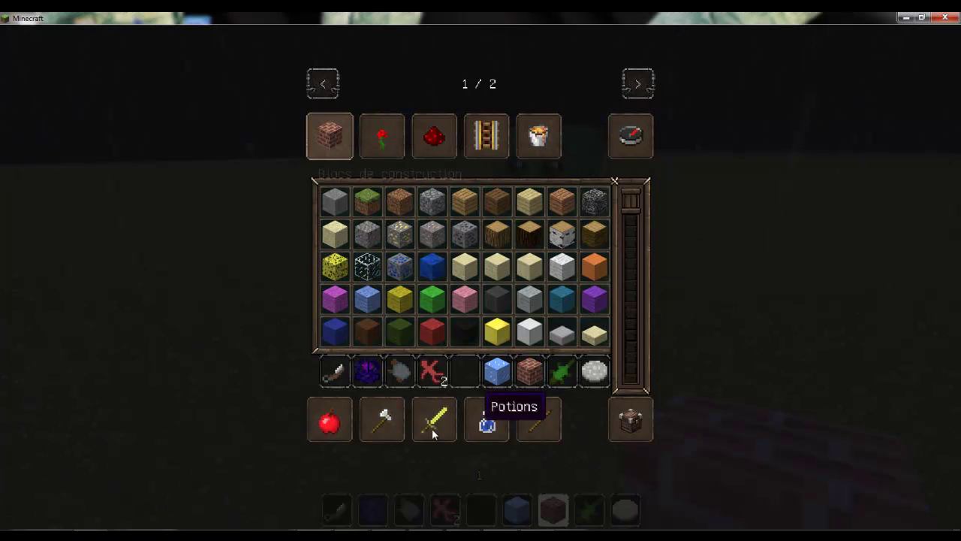
pyautogui.click(434, 419)
pyautogui.click(341, 206)
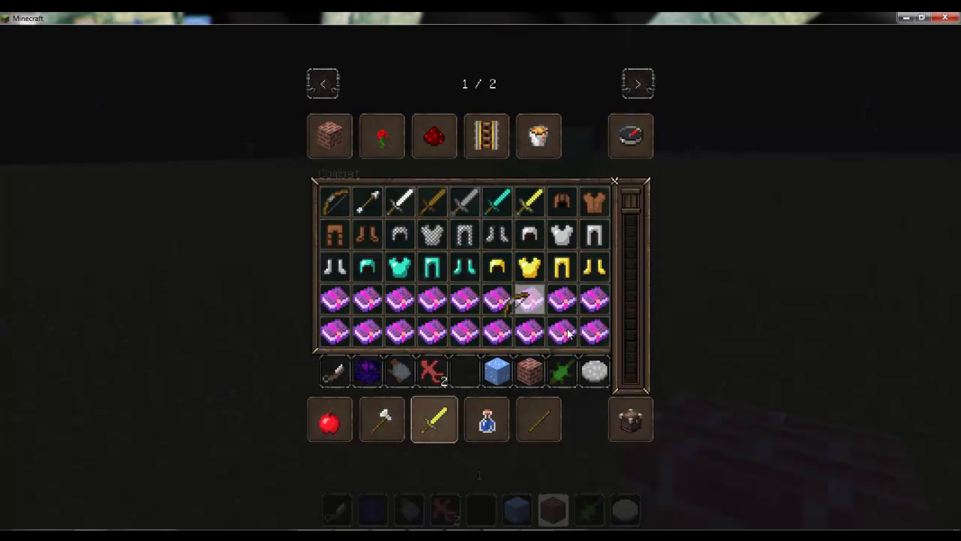
pyautogui.click(593, 369)
pyautogui.press('e')
pyautogui.press('9')
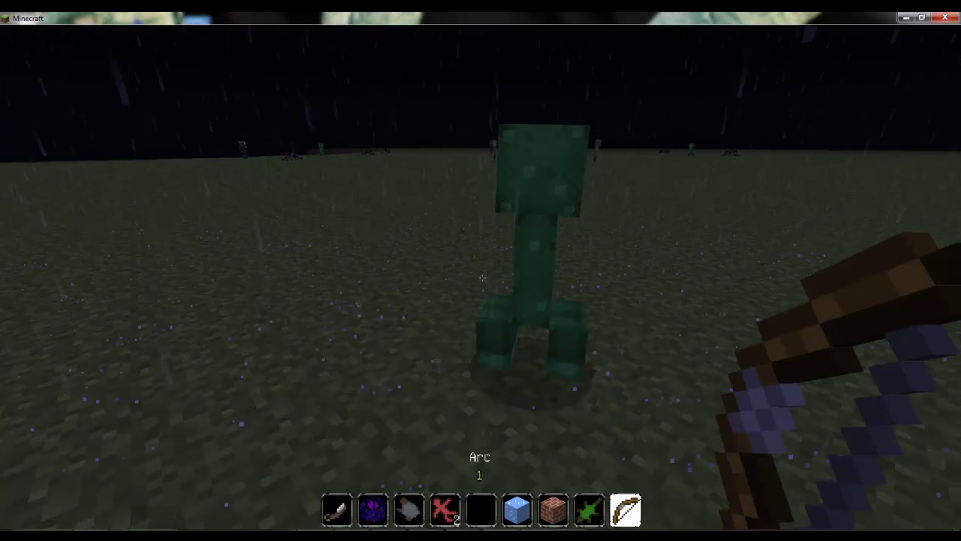
# Step: Shoot arrows with the bow at the creeper and toward the other mobs on the grassland
pyautogui.rightClick(482, 278)
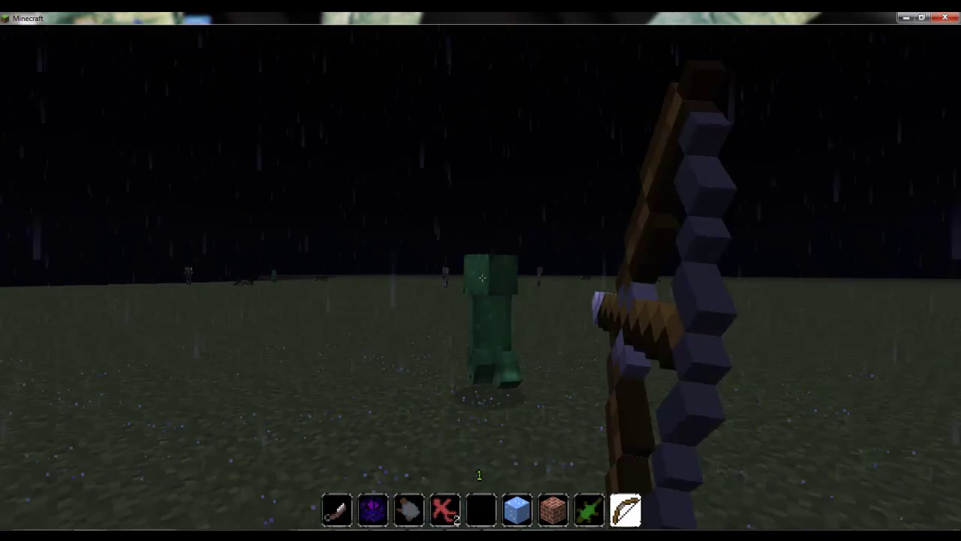
pyautogui.rightClick(483, 278)
pyautogui.rightClick(482, 277)
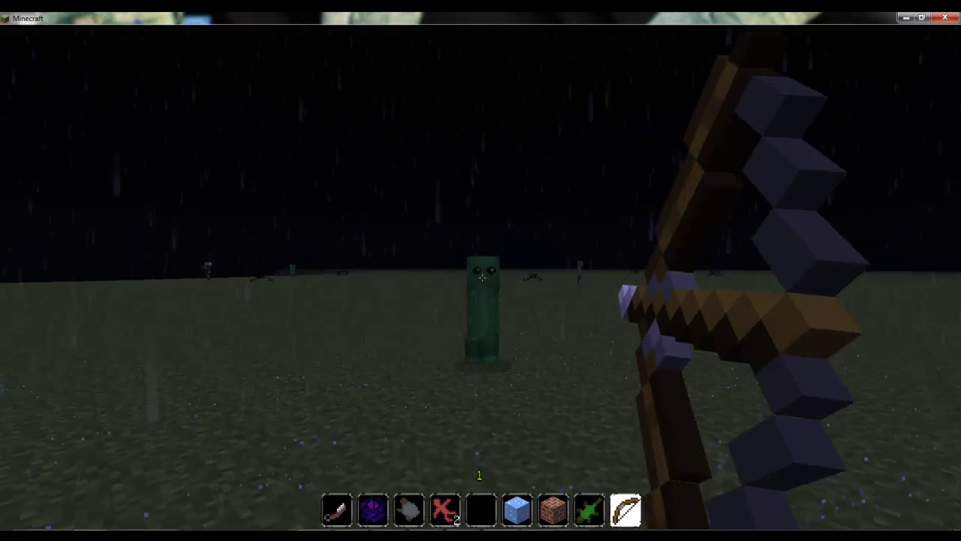
pyautogui.rightClick(482, 278)
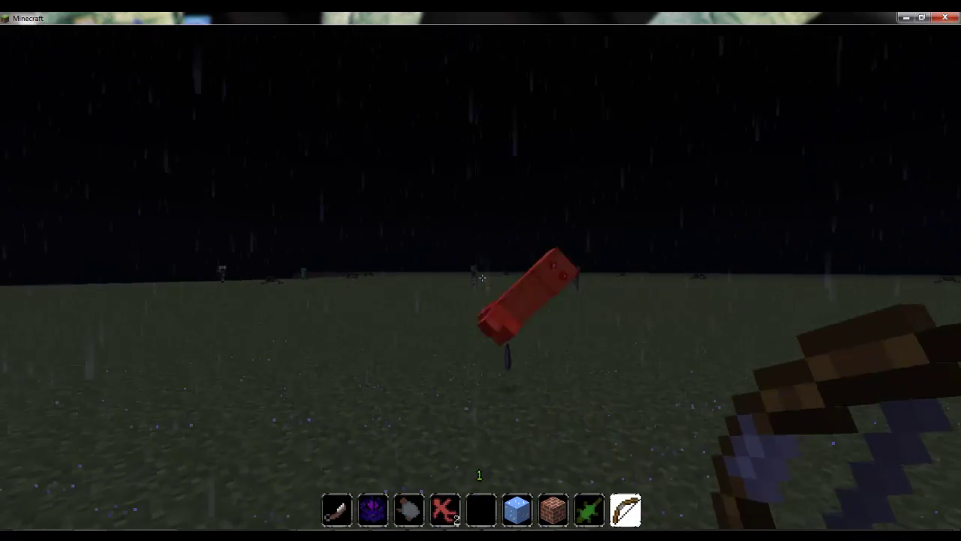
pyautogui.rightClick(482, 278)
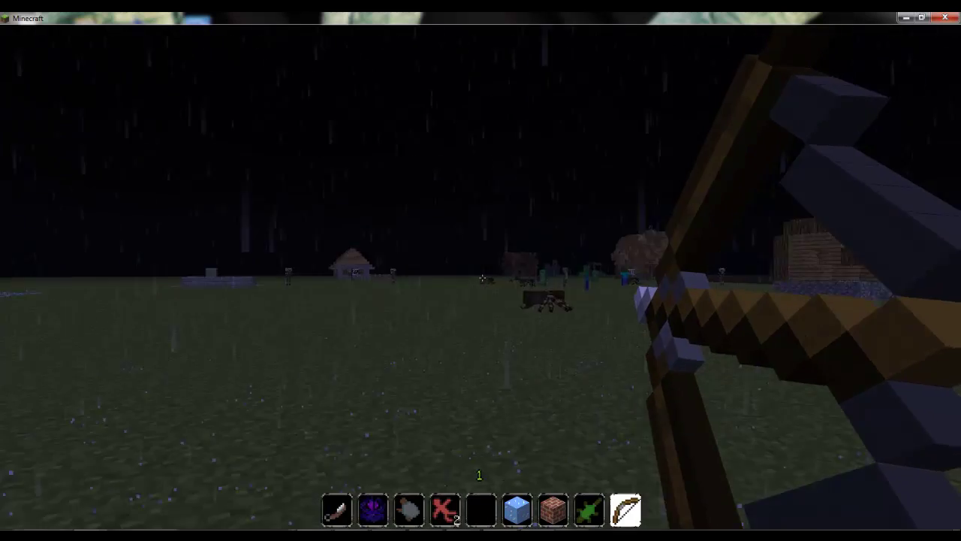
pyautogui.rightClick(482, 278)
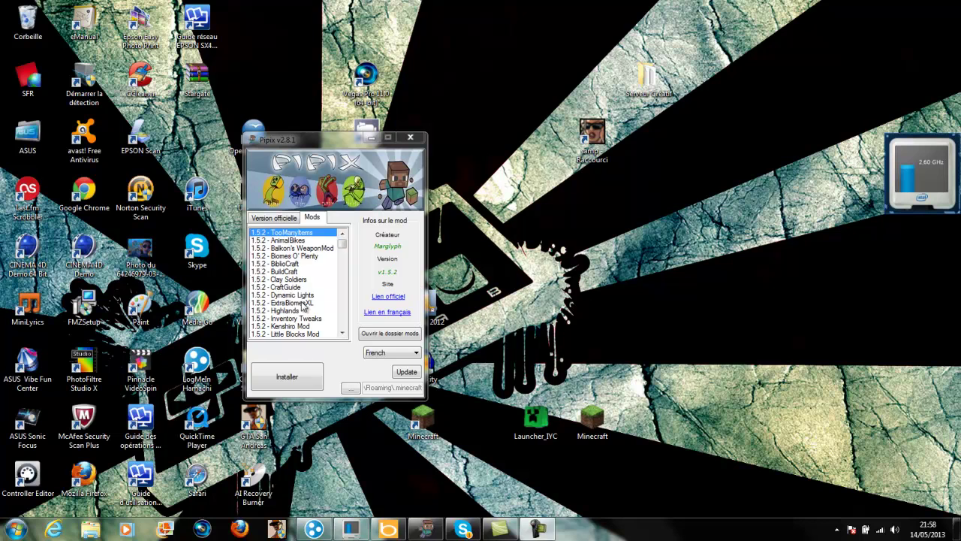
# Step: Choose official version 1.5.2 in Pipix and clean out the contents of the mods folder
pyautogui.click(291, 219)
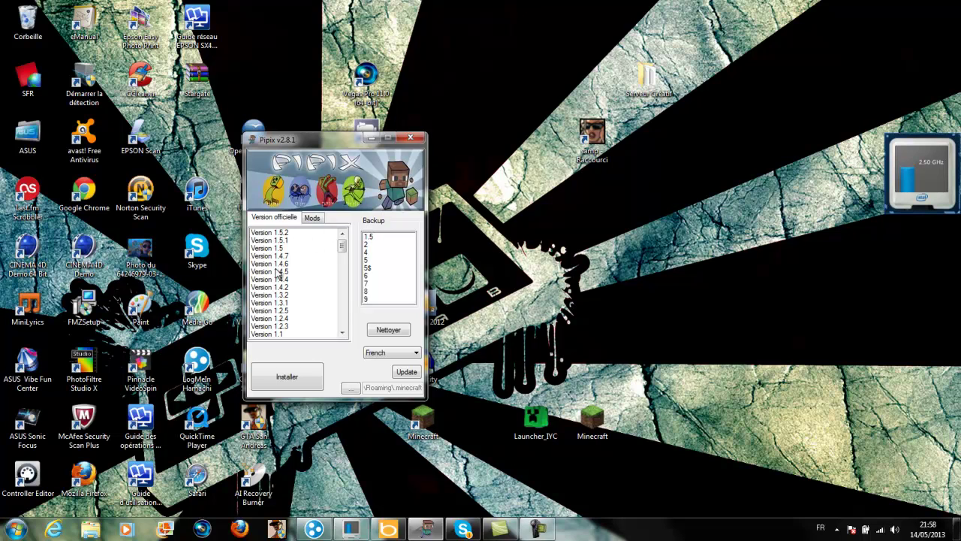
pyautogui.click(285, 233)
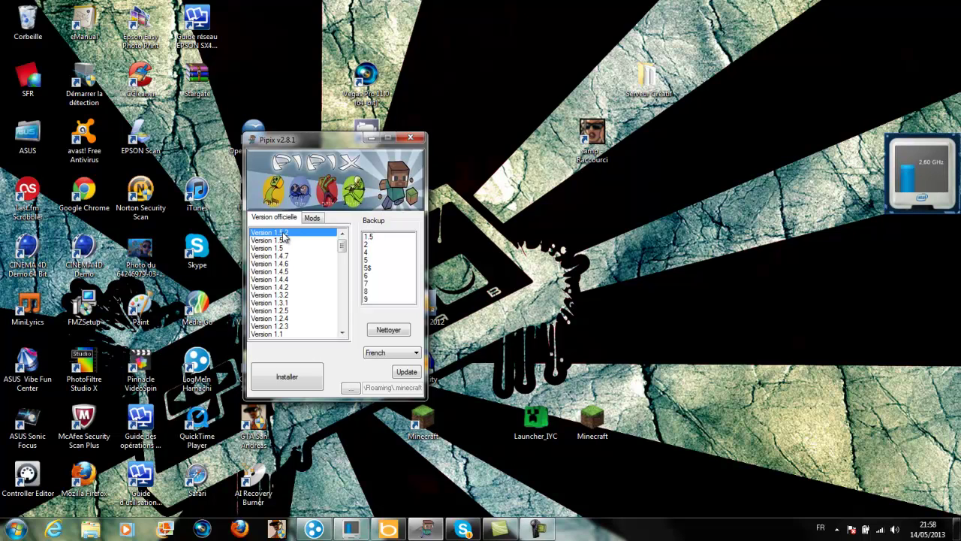
pyautogui.click(389, 331)
pyautogui.click(536, 316)
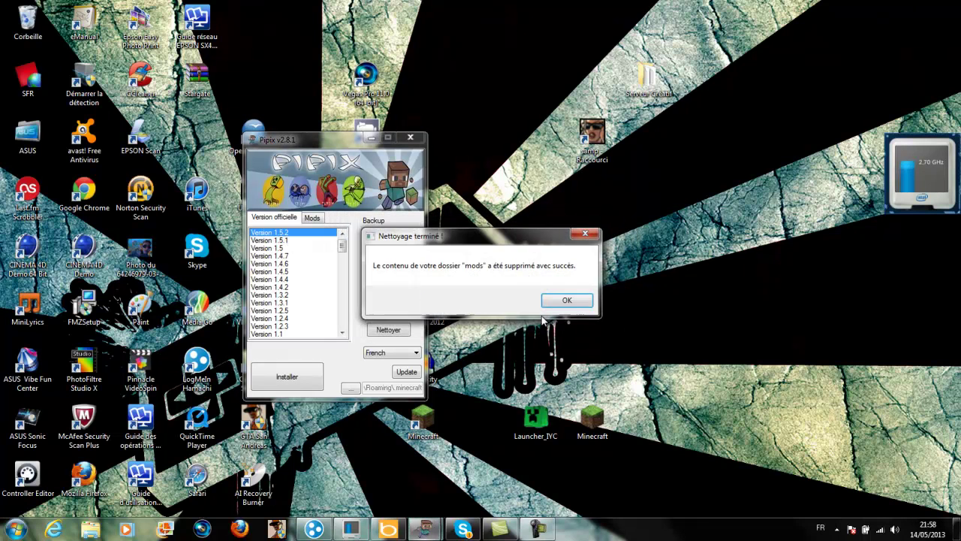
pyautogui.click(559, 301)
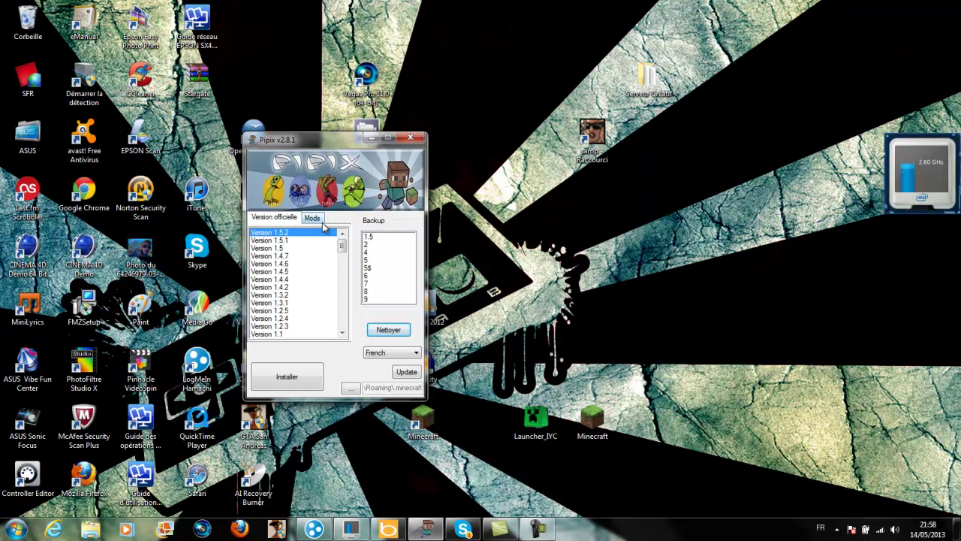
# Step: Install the 1.5.2 - TooManyItems mod without backing up the current installation
pyautogui.click(312, 219)
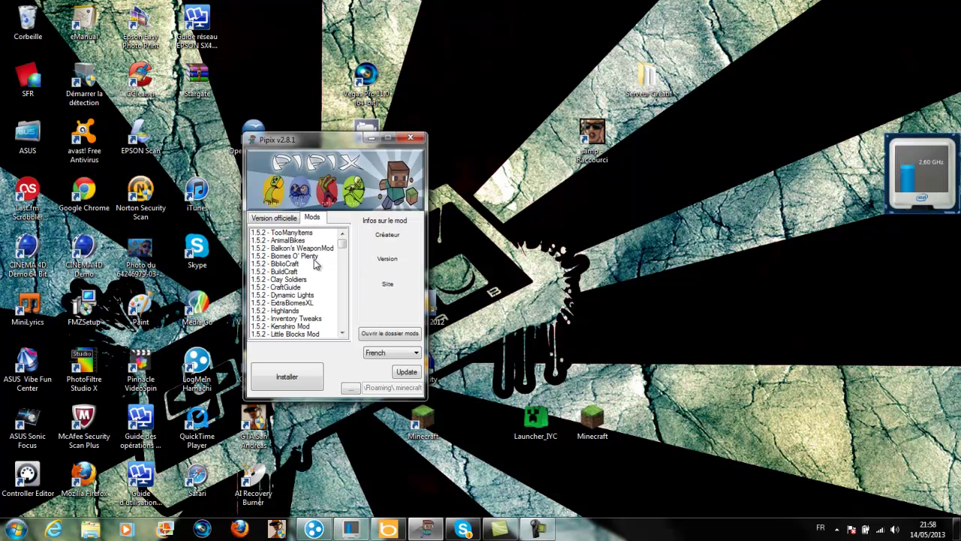
pyautogui.scroll(-10, 343, 249)
pyautogui.scroll(10, 344, 250)
pyautogui.moveTo(342, 250); pyautogui.dragTo(343, 239)
pyautogui.click(295, 234)
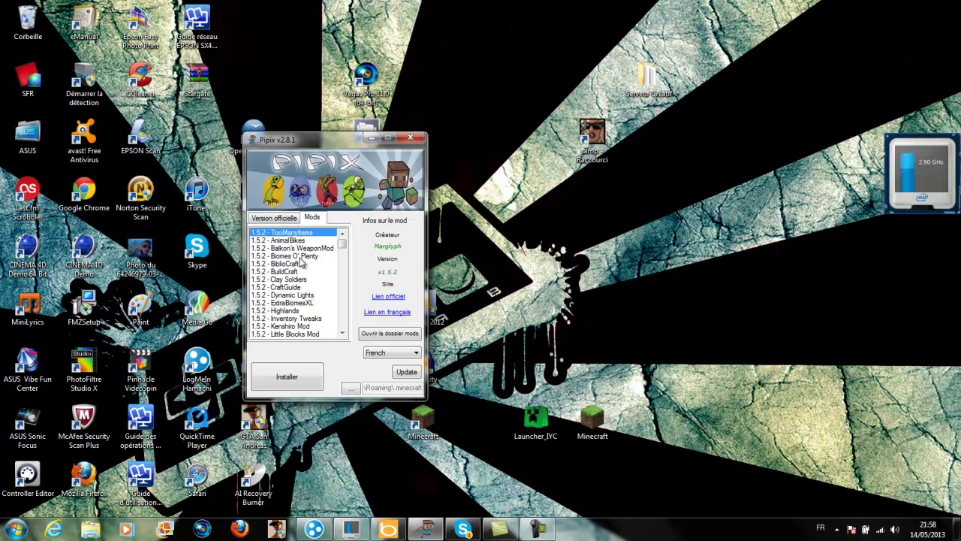
pyautogui.click(299, 377)
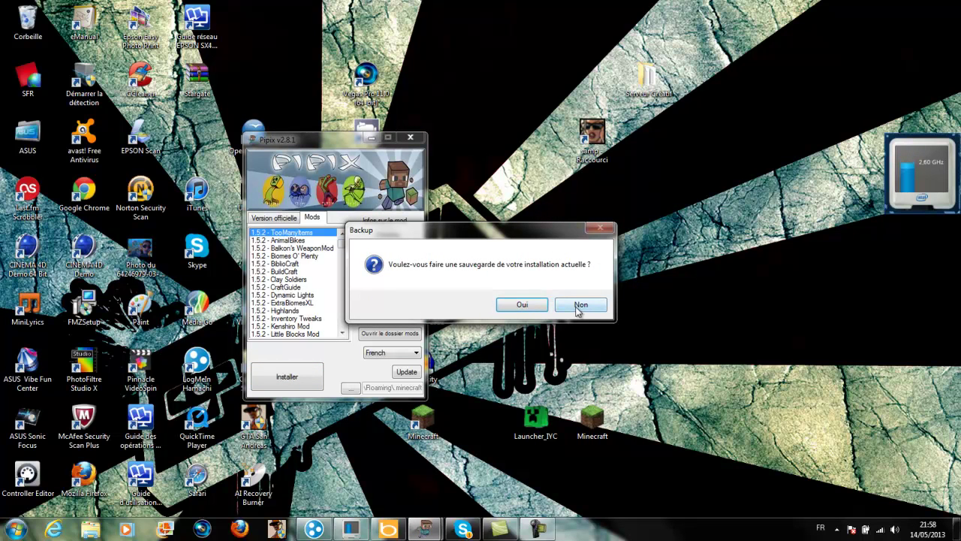
pyautogui.click(577, 305)
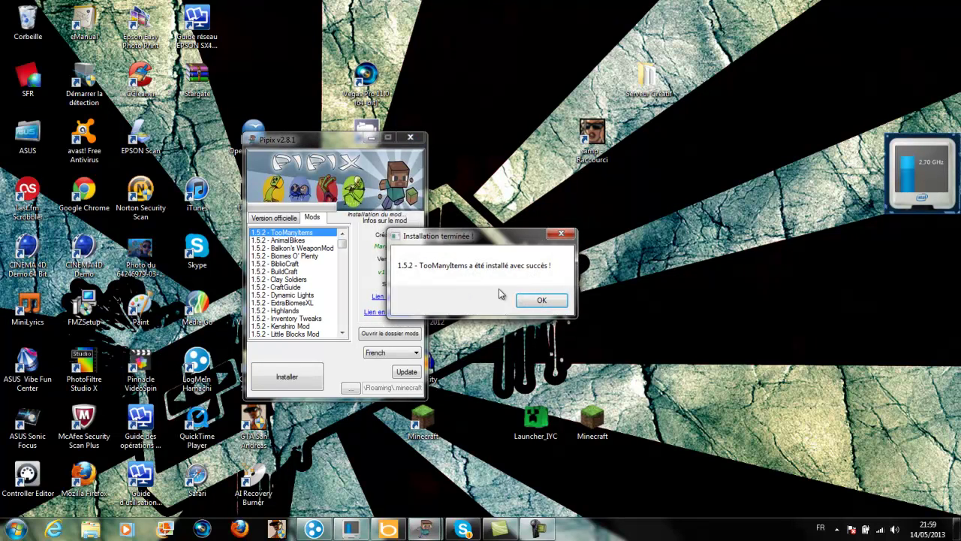
pyautogui.click(547, 301)
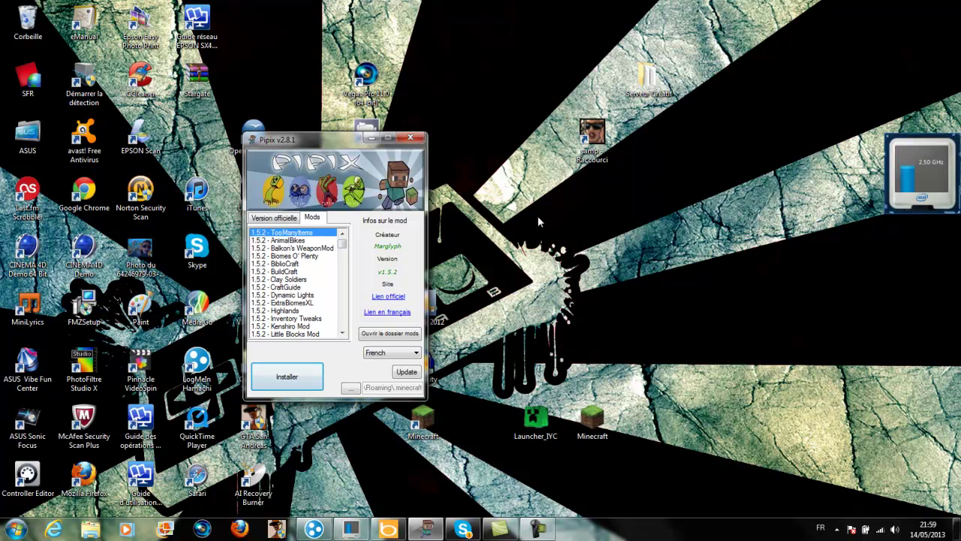
# Step: Switch to Minecraft and load an existing Creative-mode world in single player
pyautogui.click(535, 531)
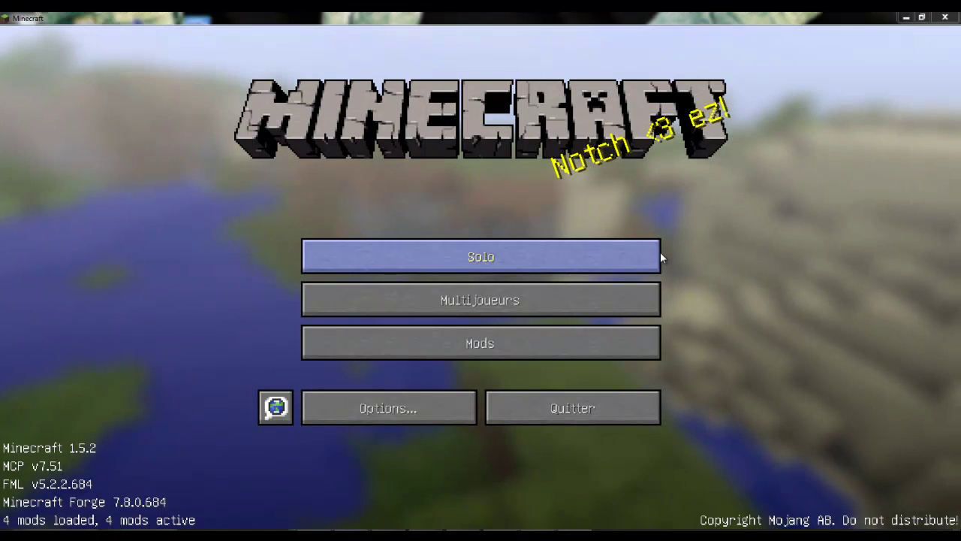
pyautogui.click(531, 256)
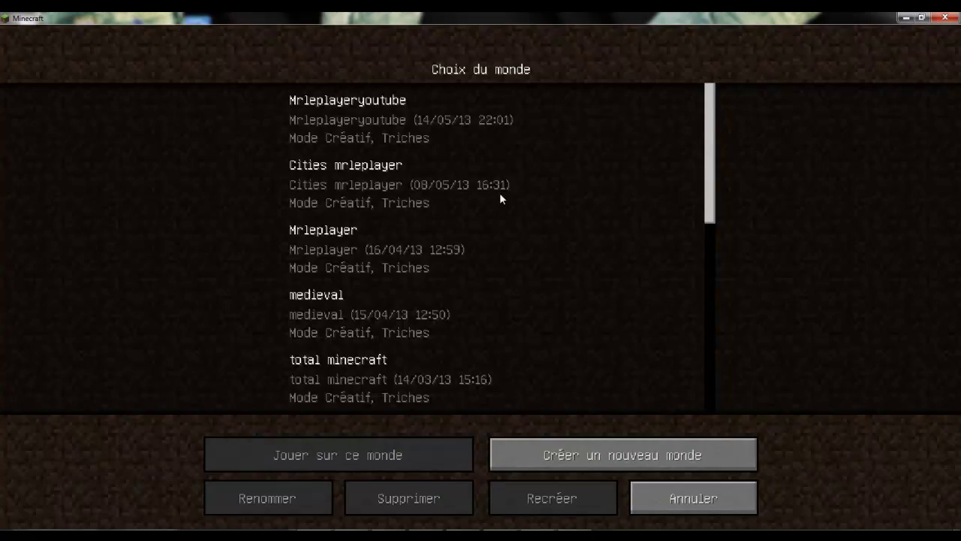
pyautogui.doubleClick(473, 153)
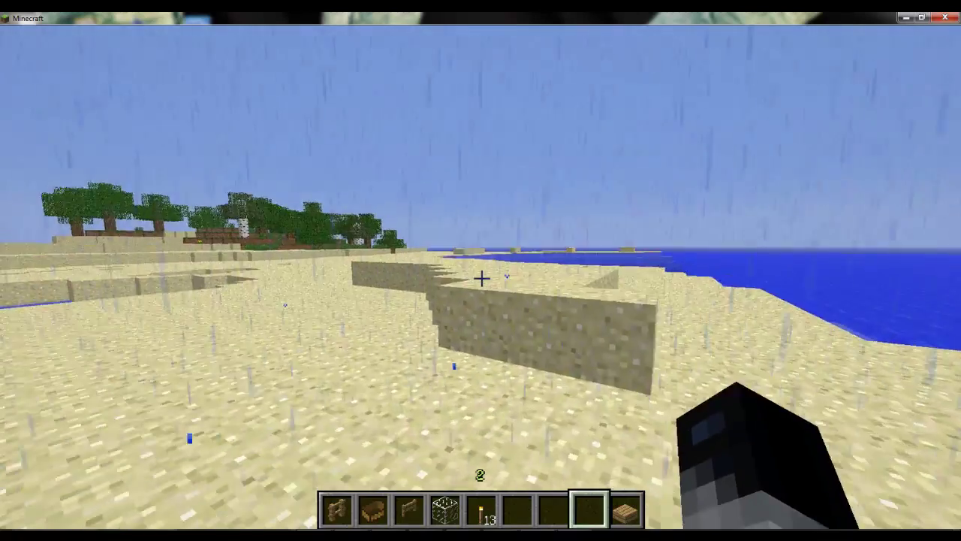
# Step: Open the creative inventory on the beach and page through the TooManyItems item list
pyautogui.press('w')
pyautogui.press('space')
pyautogui.press('space')
pyautogui.press('e')
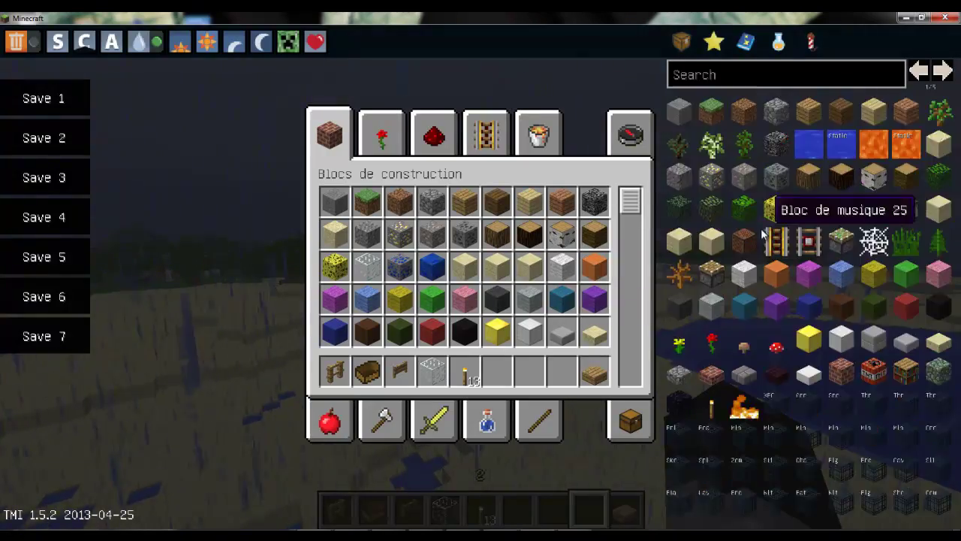
pyautogui.scroll(2, 751, 282)
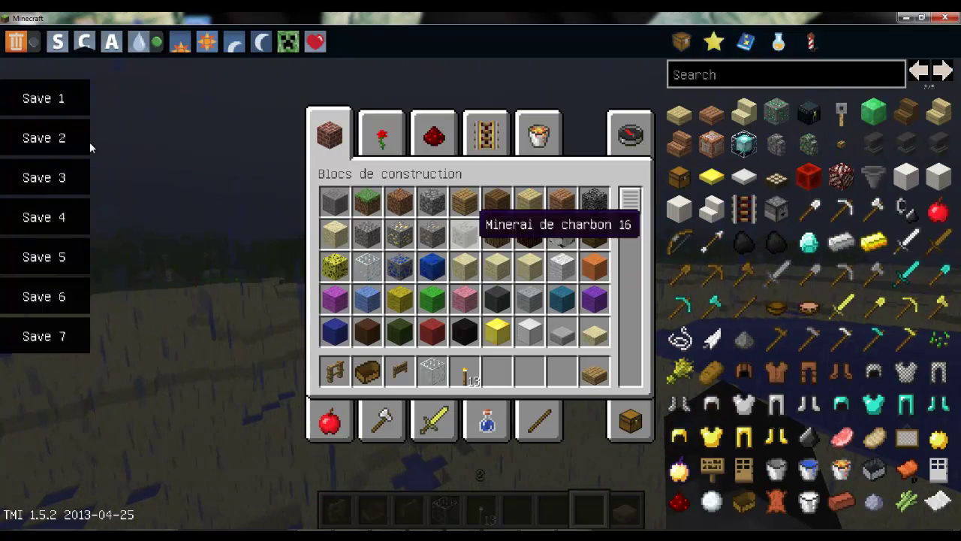
# Step: Try the TooManyItems time-of-day controls and return to the game
pyautogui.click(188, 50)
pyautogui.click(200, 48)
pyautogui.press('Escape')
# Step: Move across the rainy beach and examine the sand, water and distant trees
pyautogui.press('w')
pyautogui.press('shift')
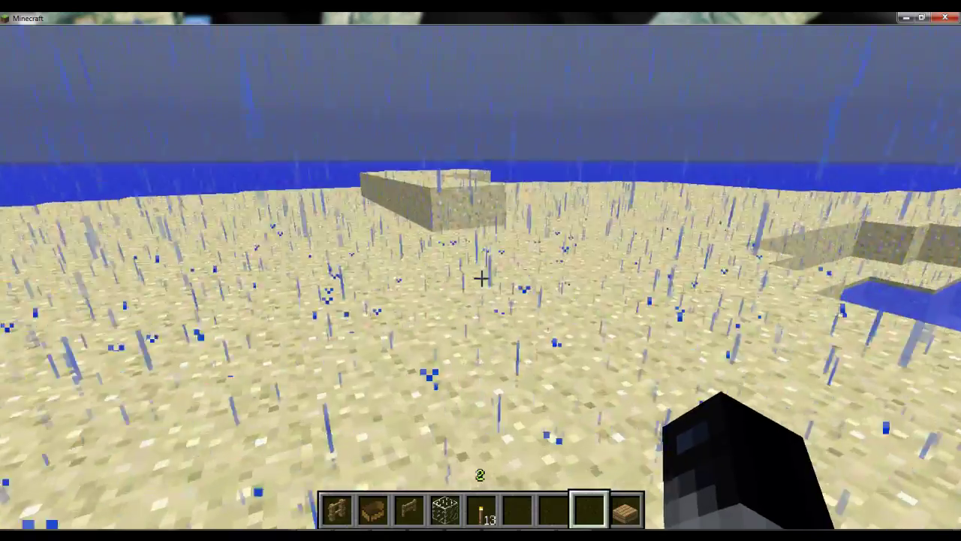
pyautogui.press('w')
pyautogui.press('Escape')
pyautogui.press('Escape')
pyautogui.press('w')
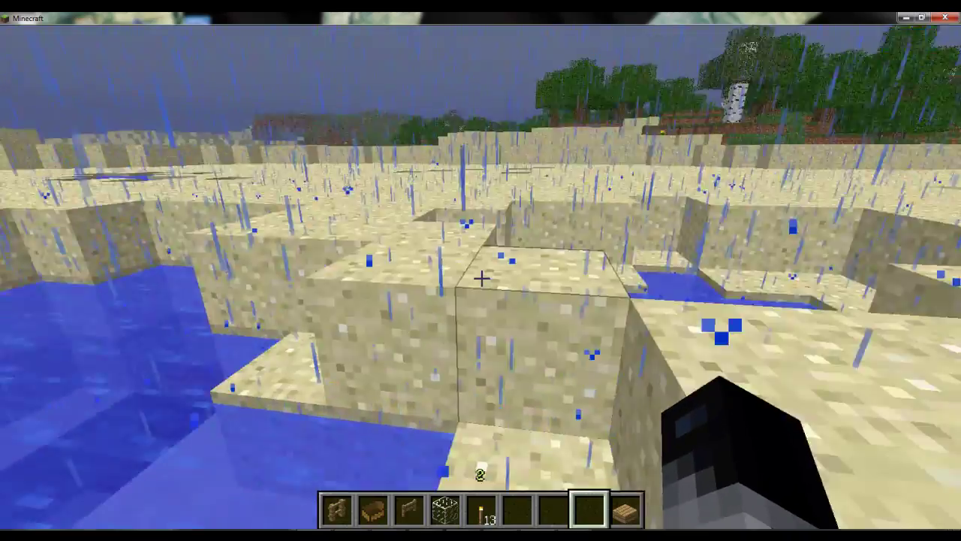
pyautogui.press('w')
pyautogui.press('space')
pyautogui.press('w')
pyautogui.press('space')
pyautogui.press('w')
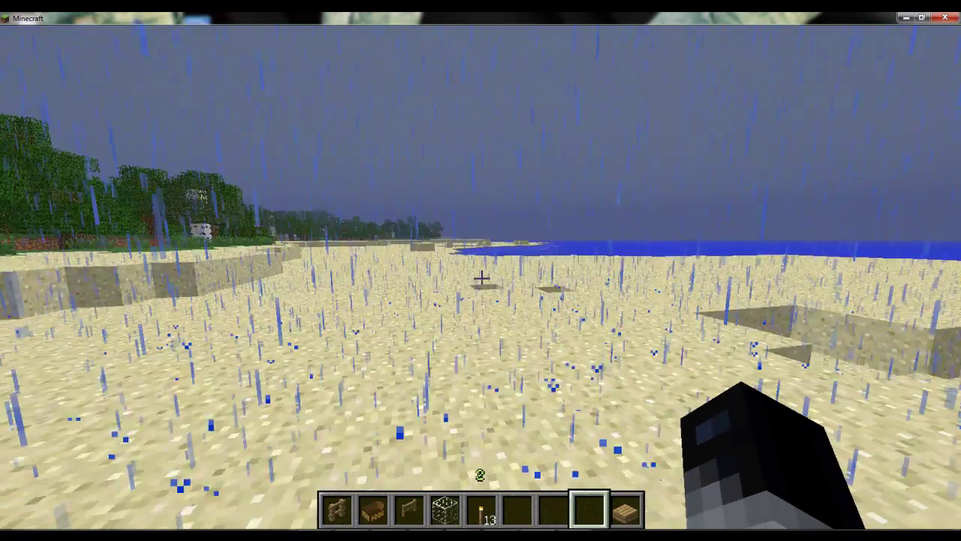
pyautogui.press('w')
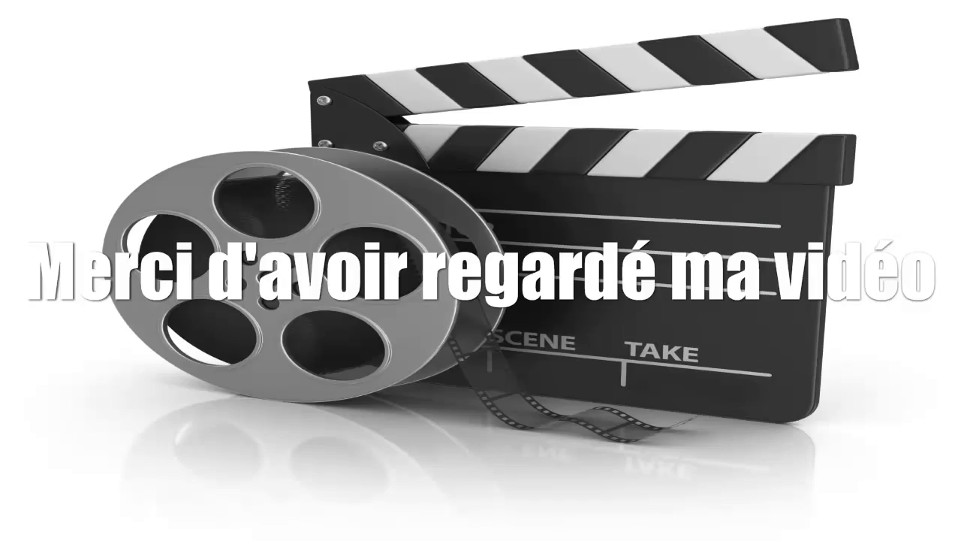